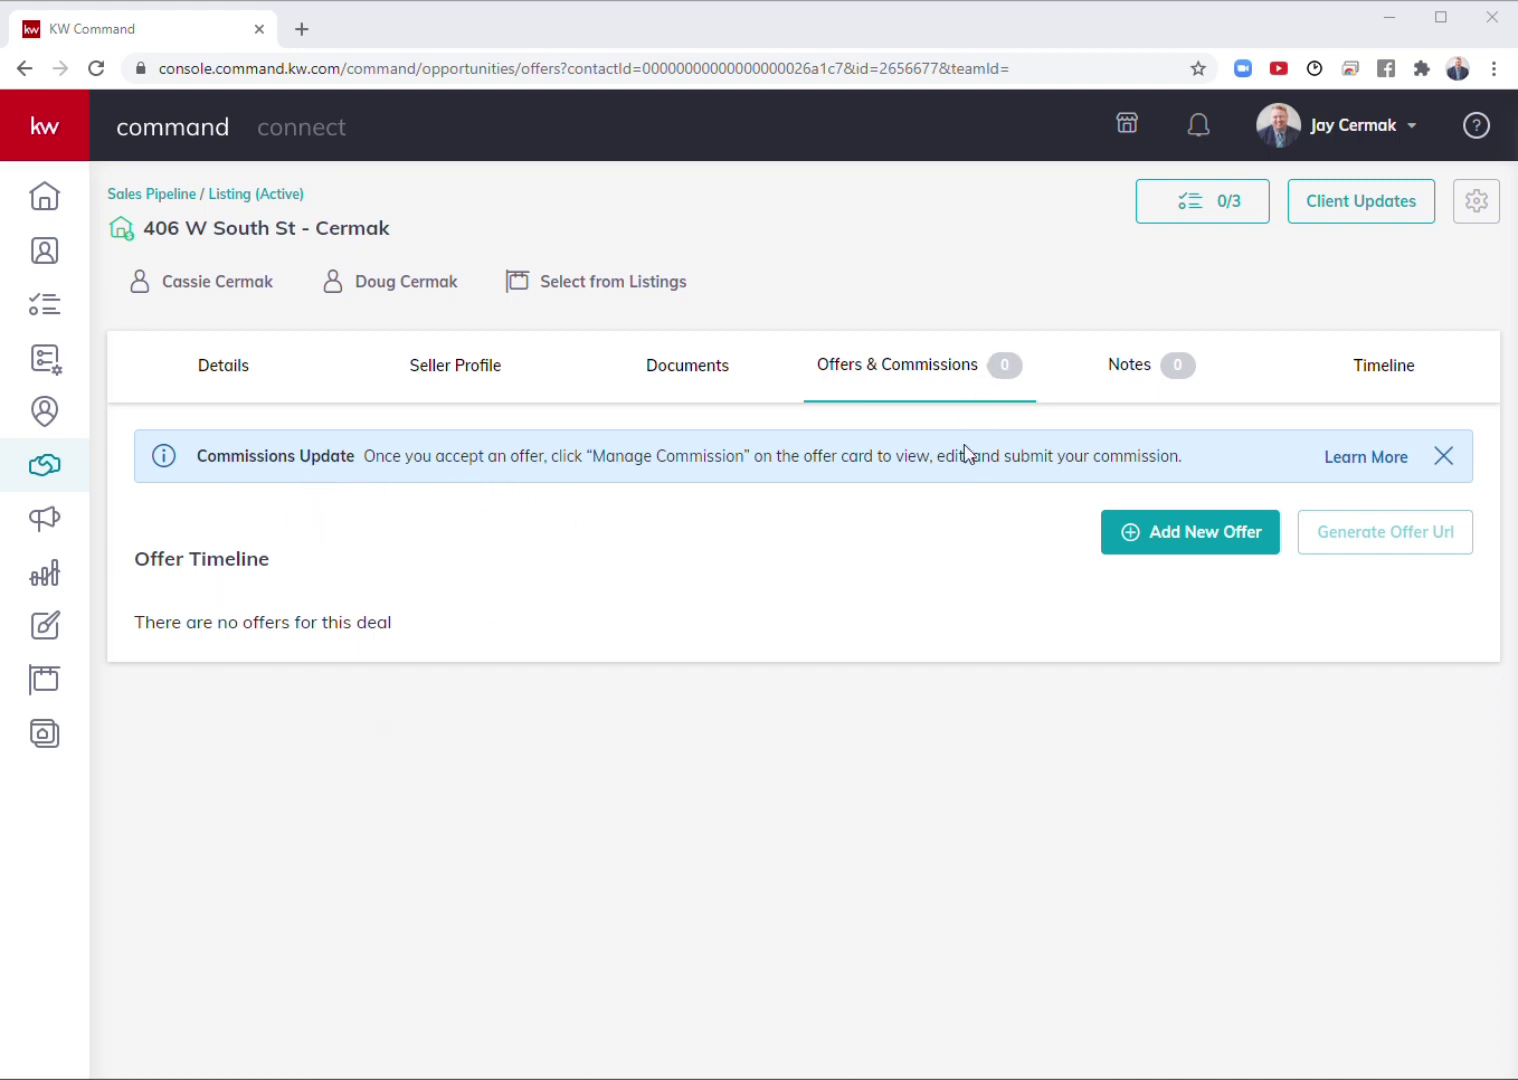
Step: Create an offer version named Initial Offer with a March 5, 2021 close date
left_click(1147, 545)
left_click(551, 623)
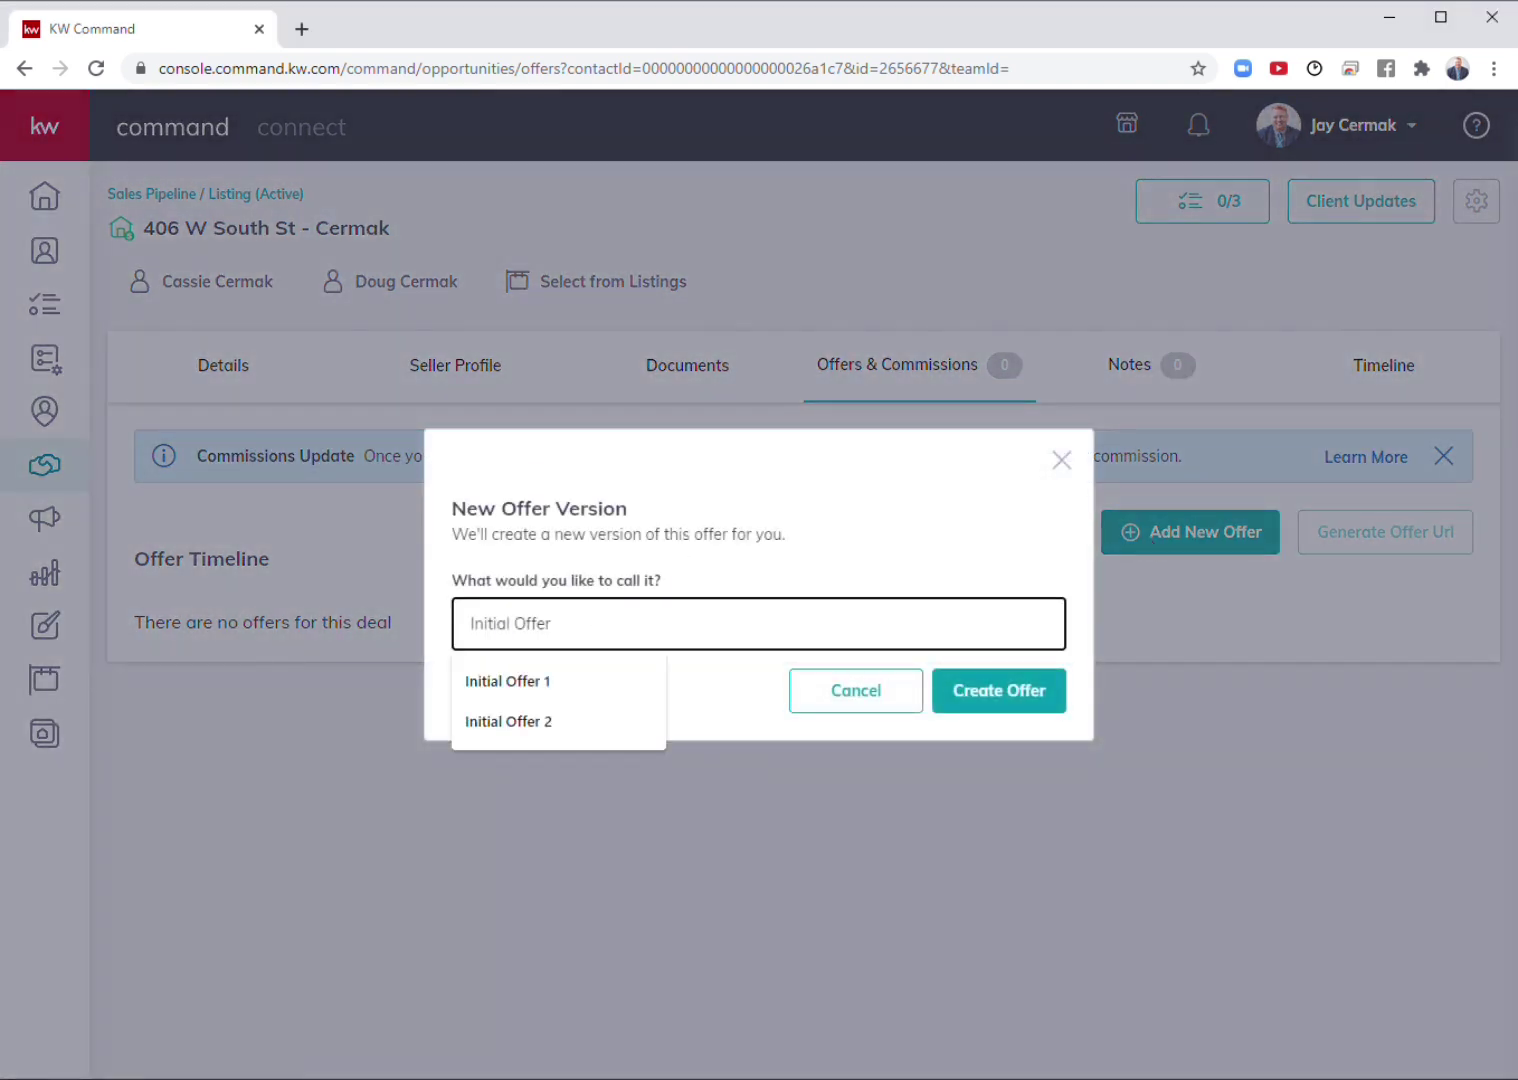
left_click(1035, 705)
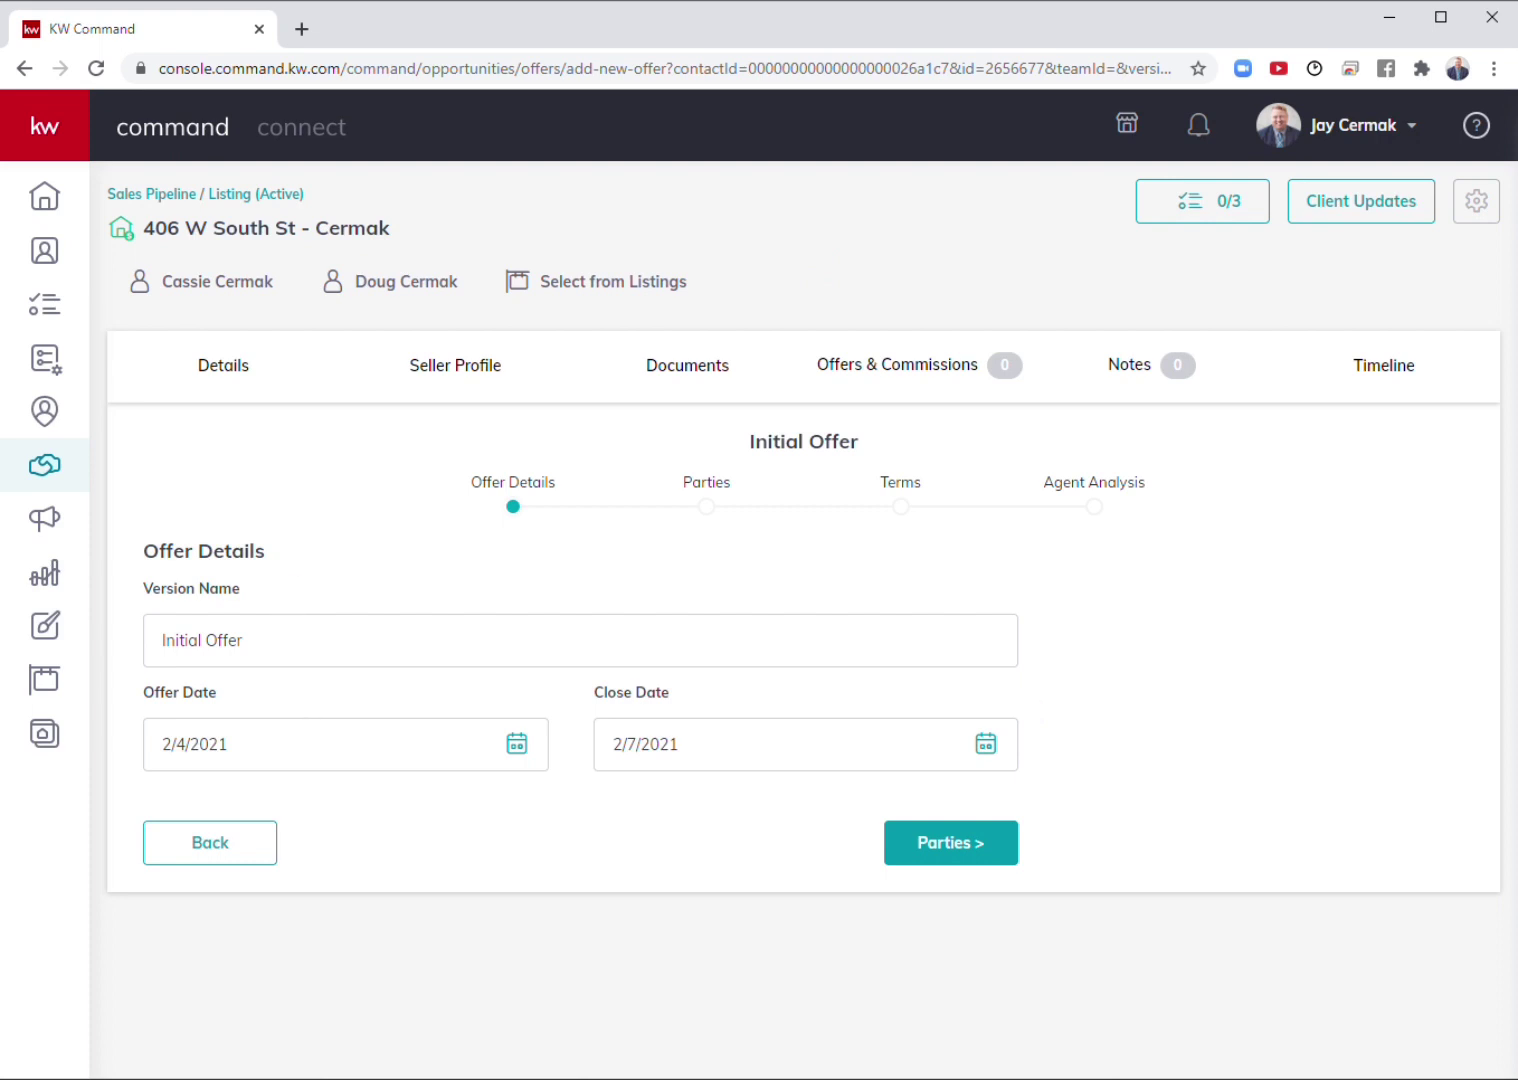
left_click(985, 744)
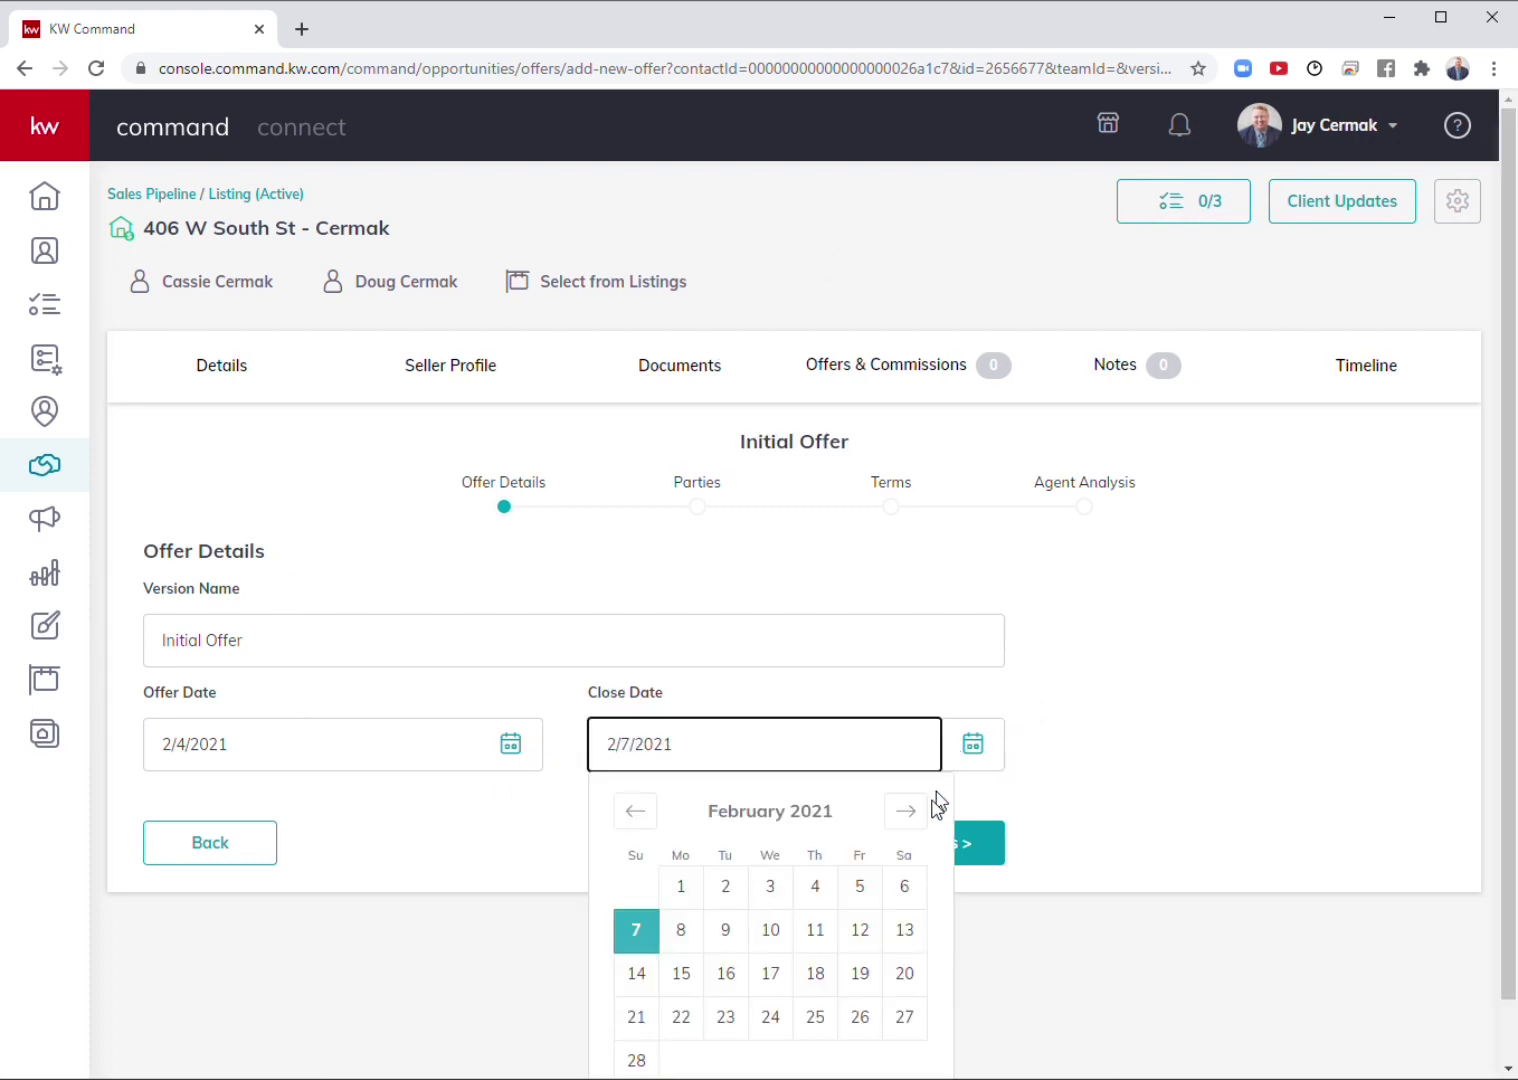
left_click(906, 812)
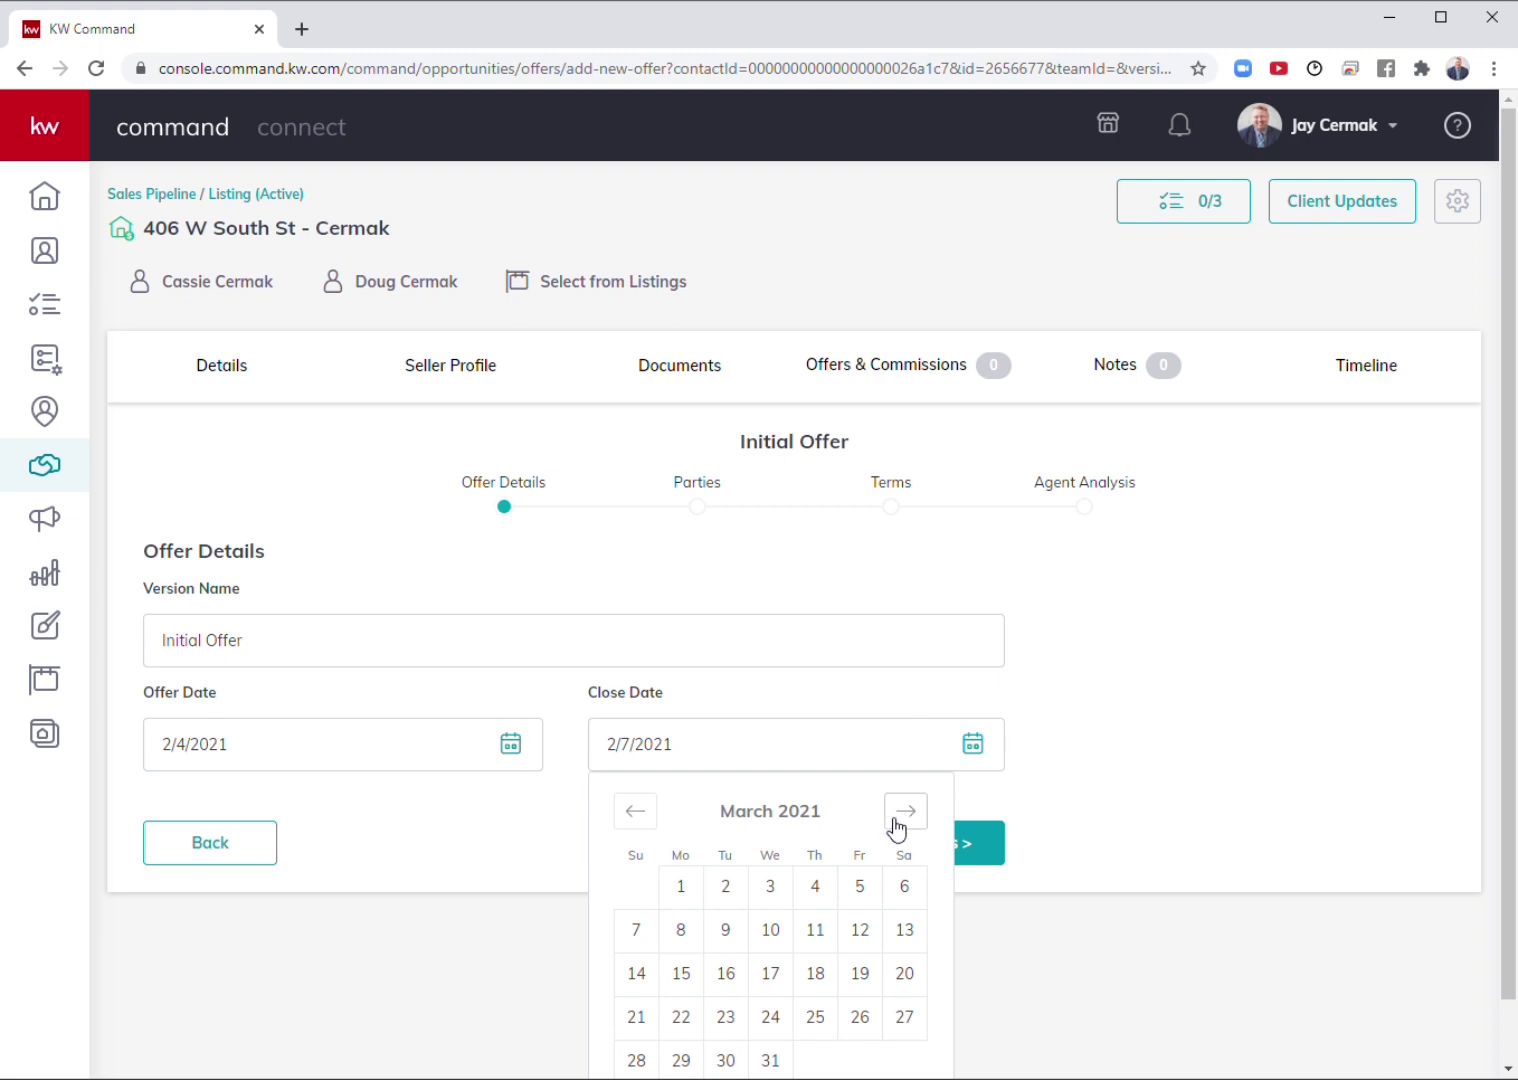
left_click(859, 886)
Step: Fill in the buyer's name and the representing agent's name on the Parties step
left_click(951, 866)
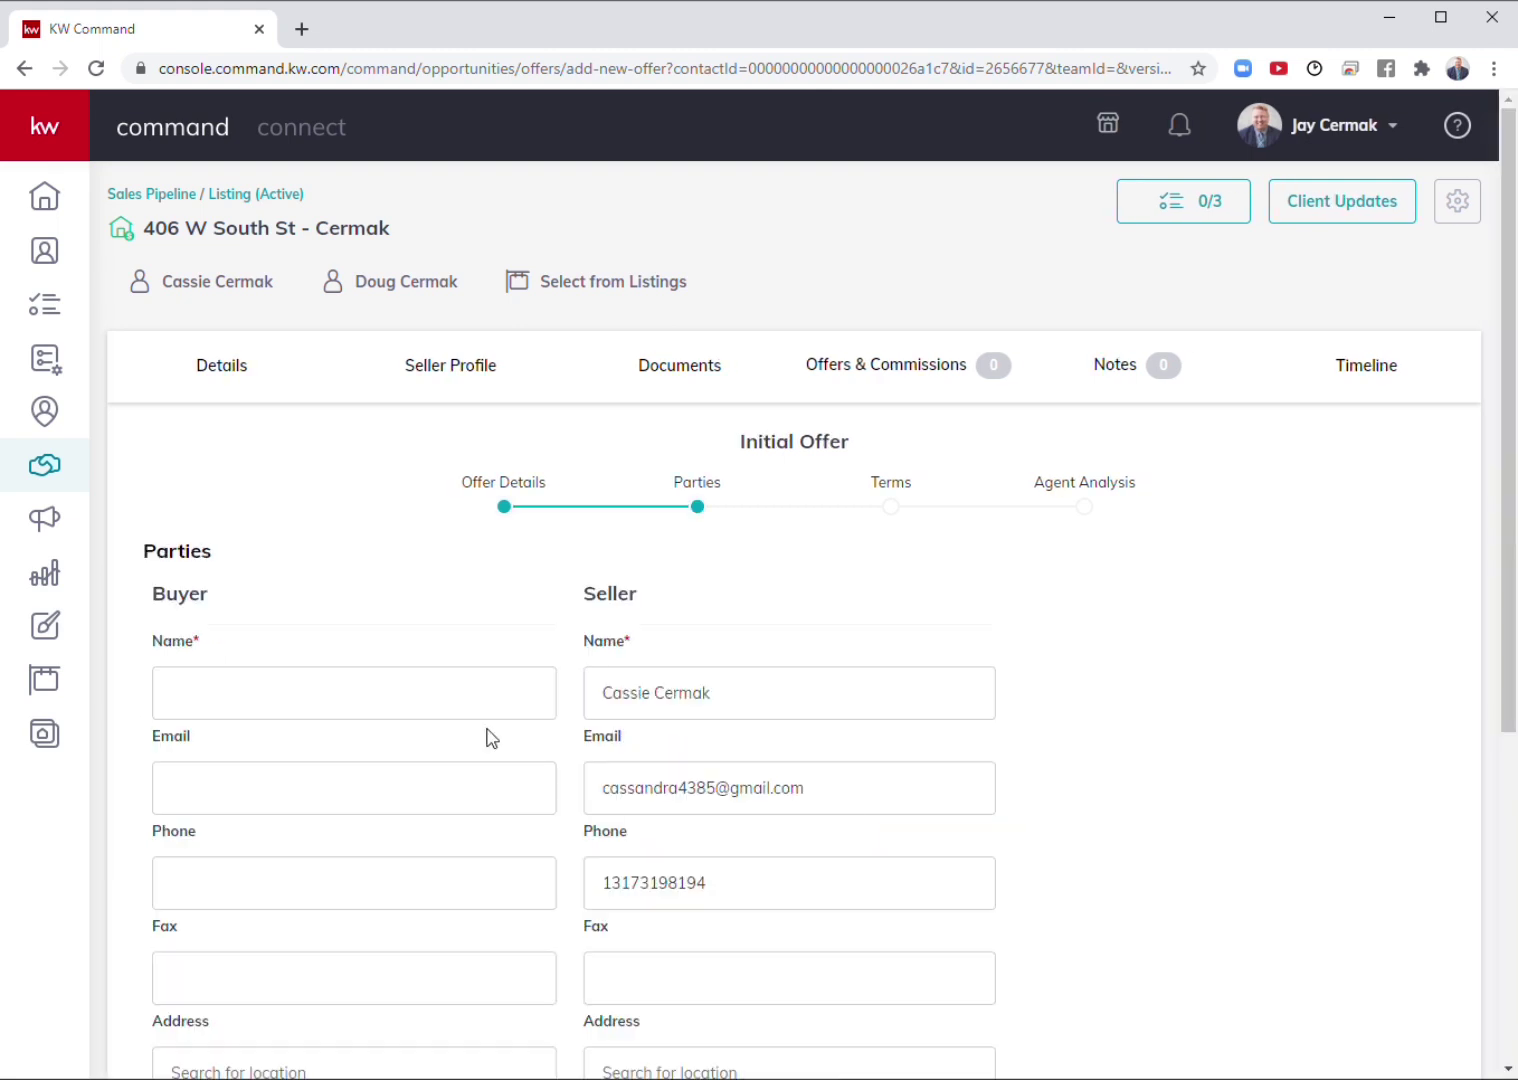
left_click(340, 693)
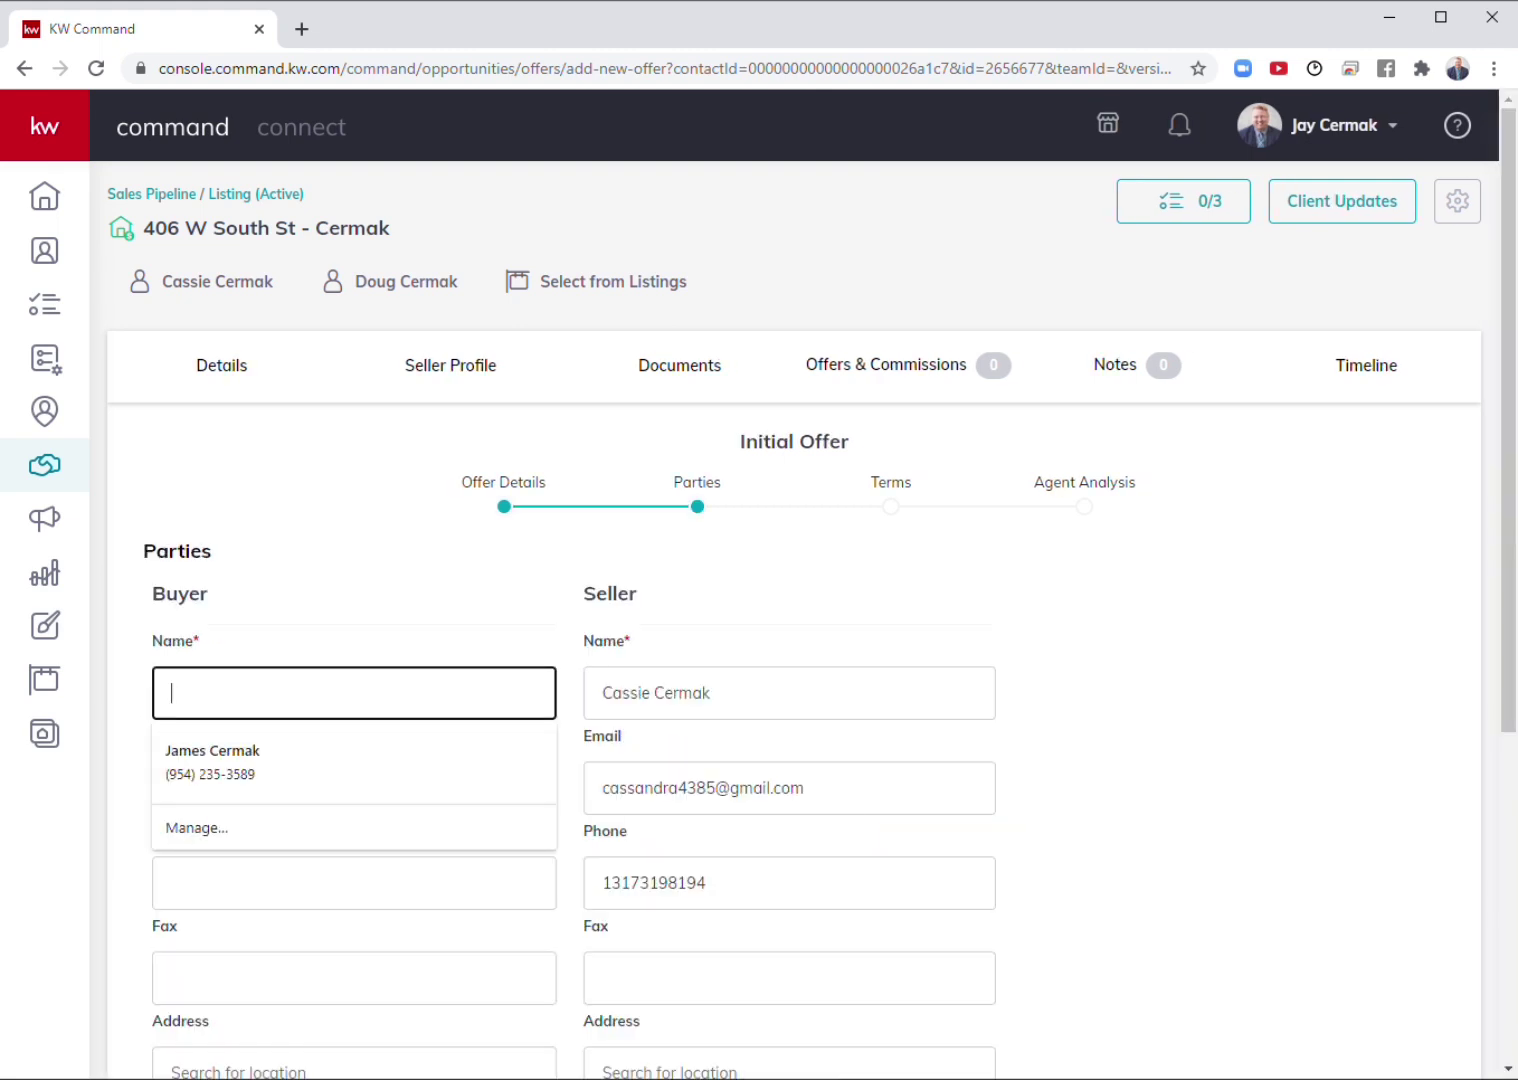
type("Mickey Mouse")
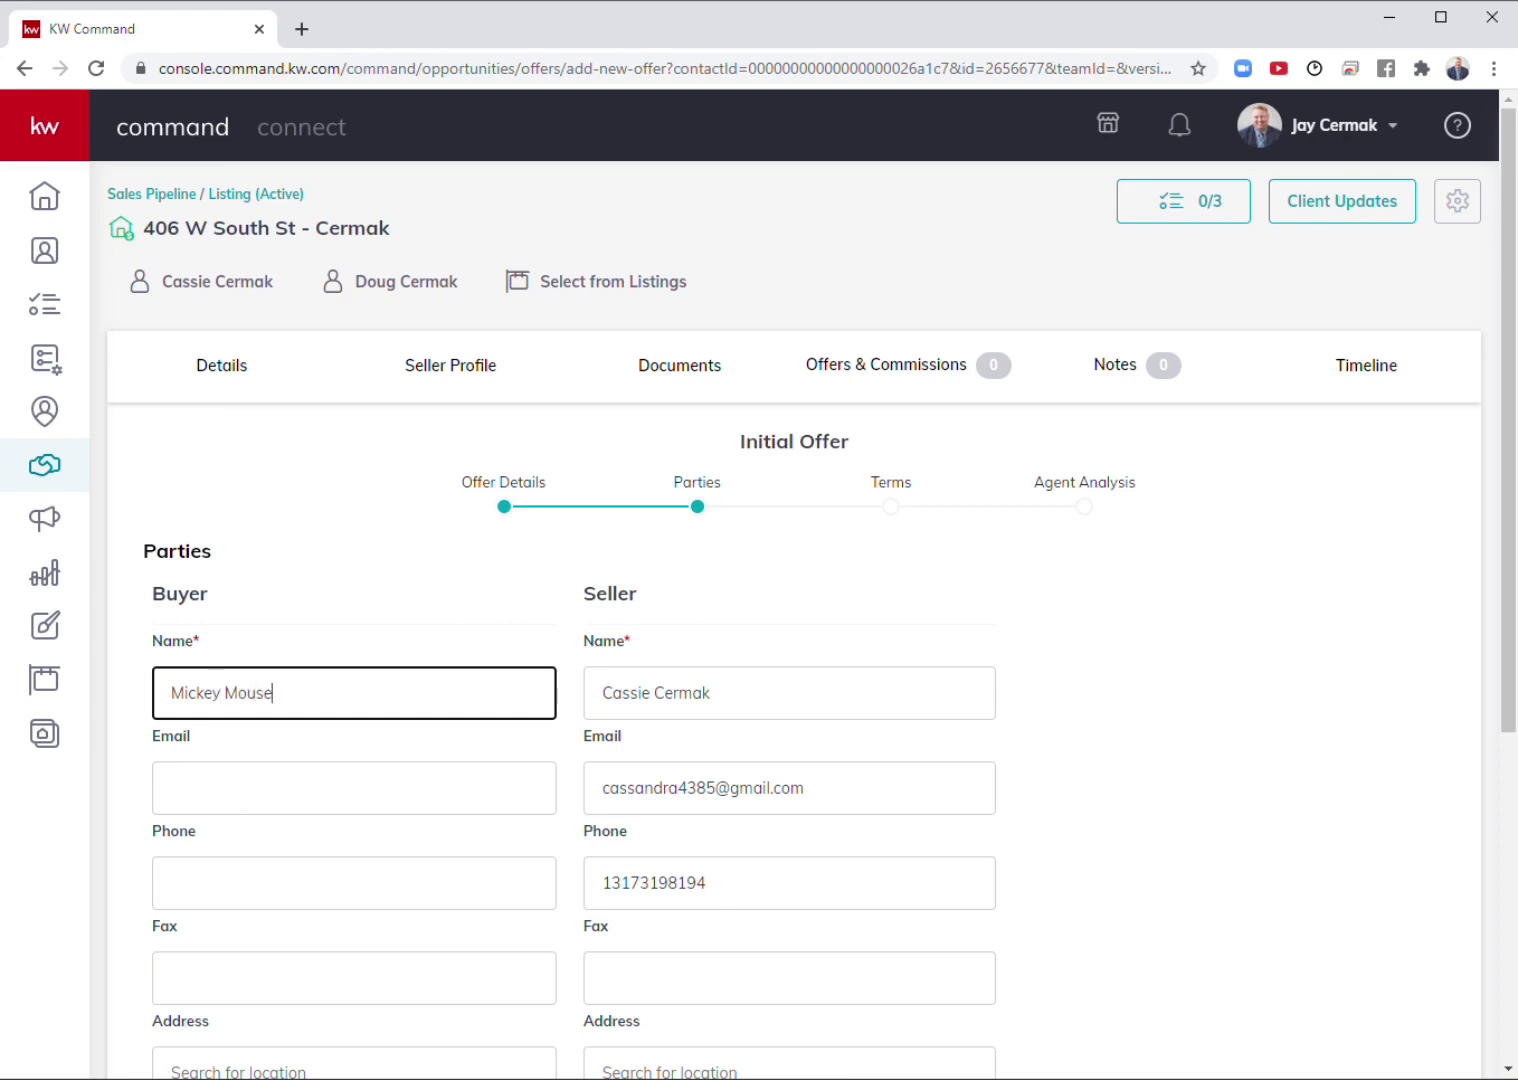
scroll(790, 620, "down", 5)
left_click(308, 735)
type("Donald Duck")
left_click(966, 1029)
scroll(430, 437, "up", 2)
scroll(427, 435, "up", 2)
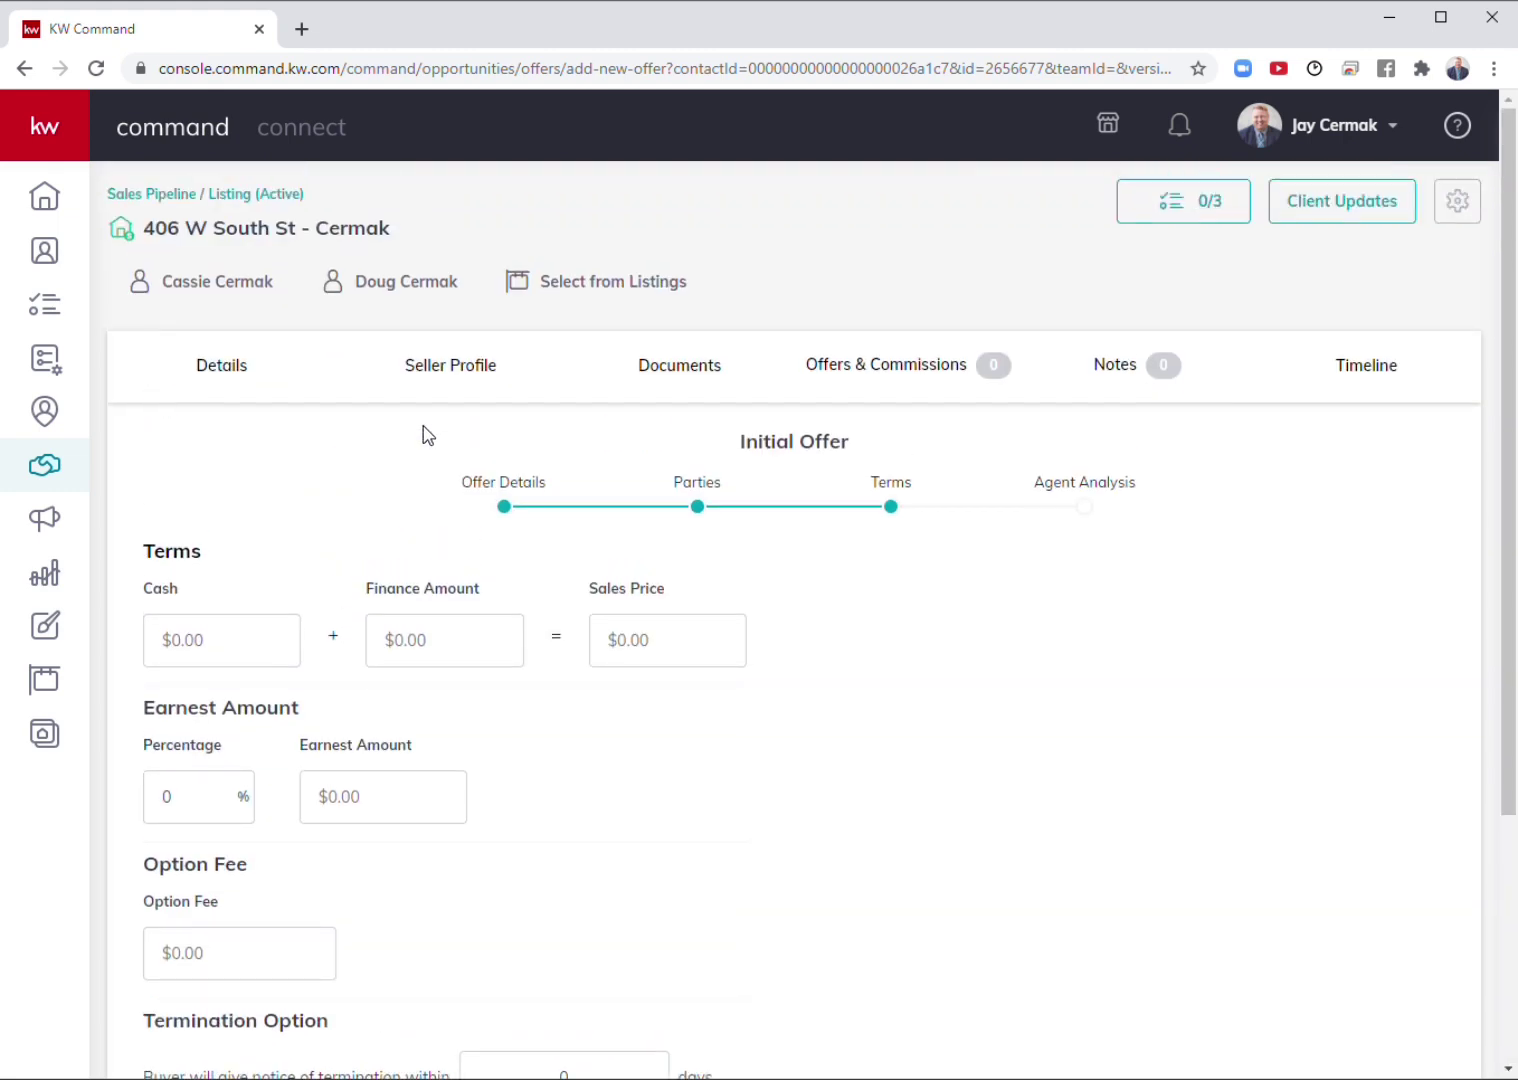
left_click(605, 287)
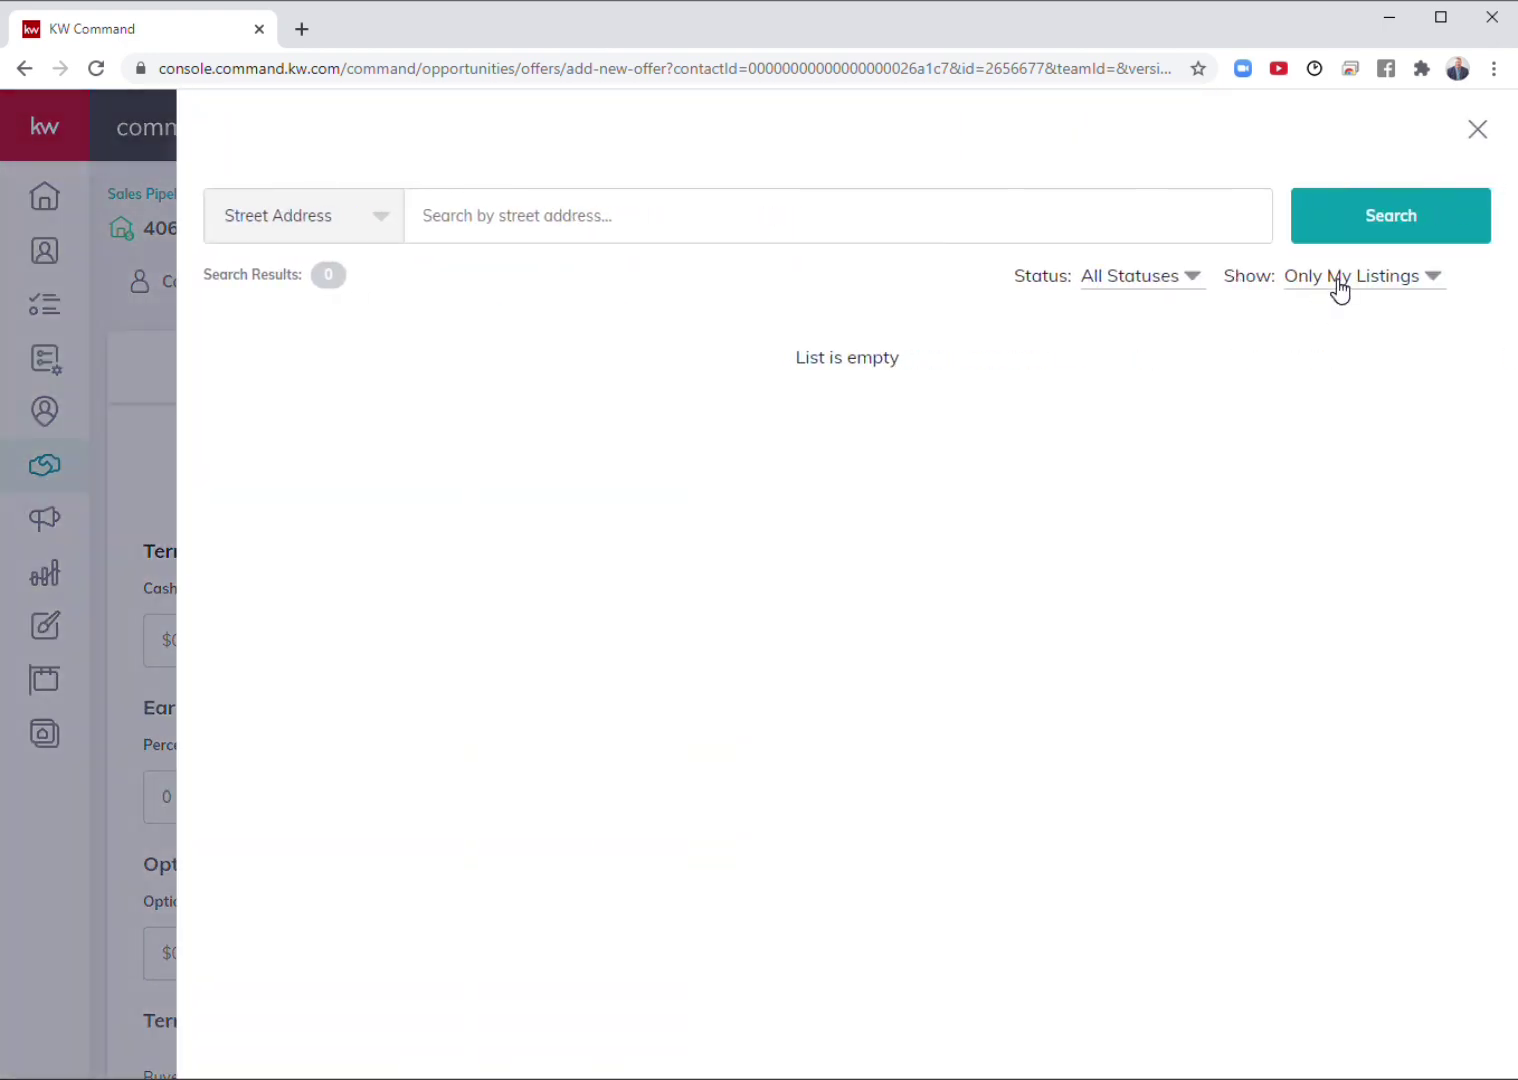
left_click(1340, 287)
left_click(1332, 322)
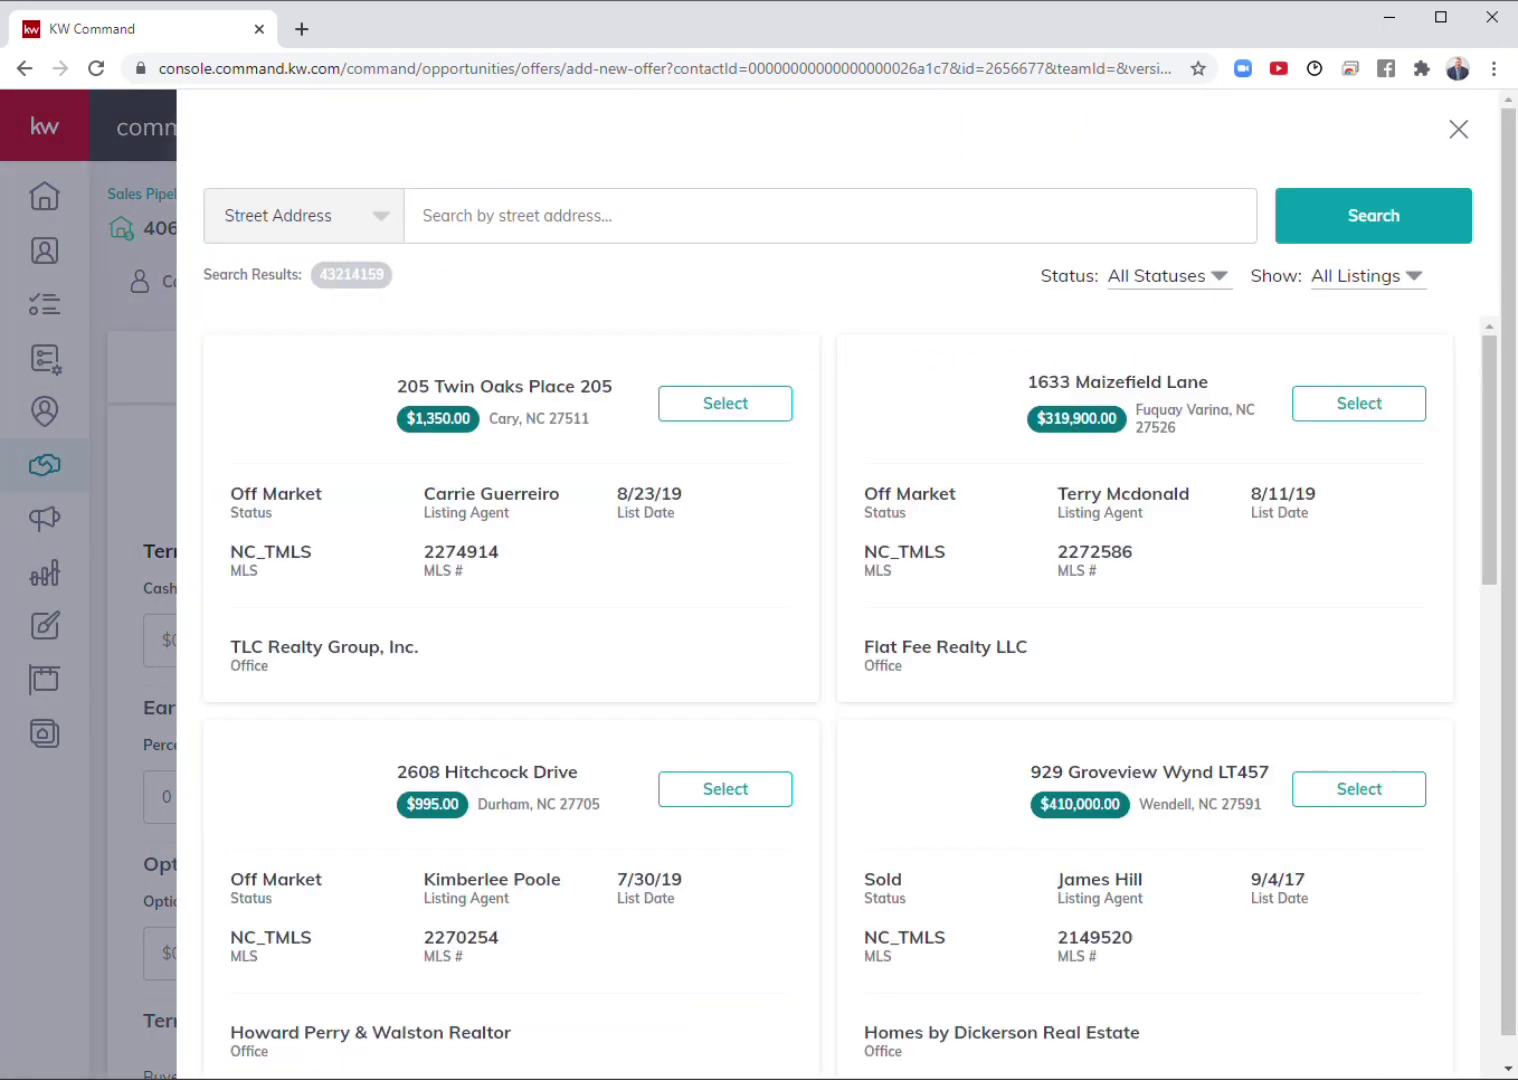
left_click(430, 215)
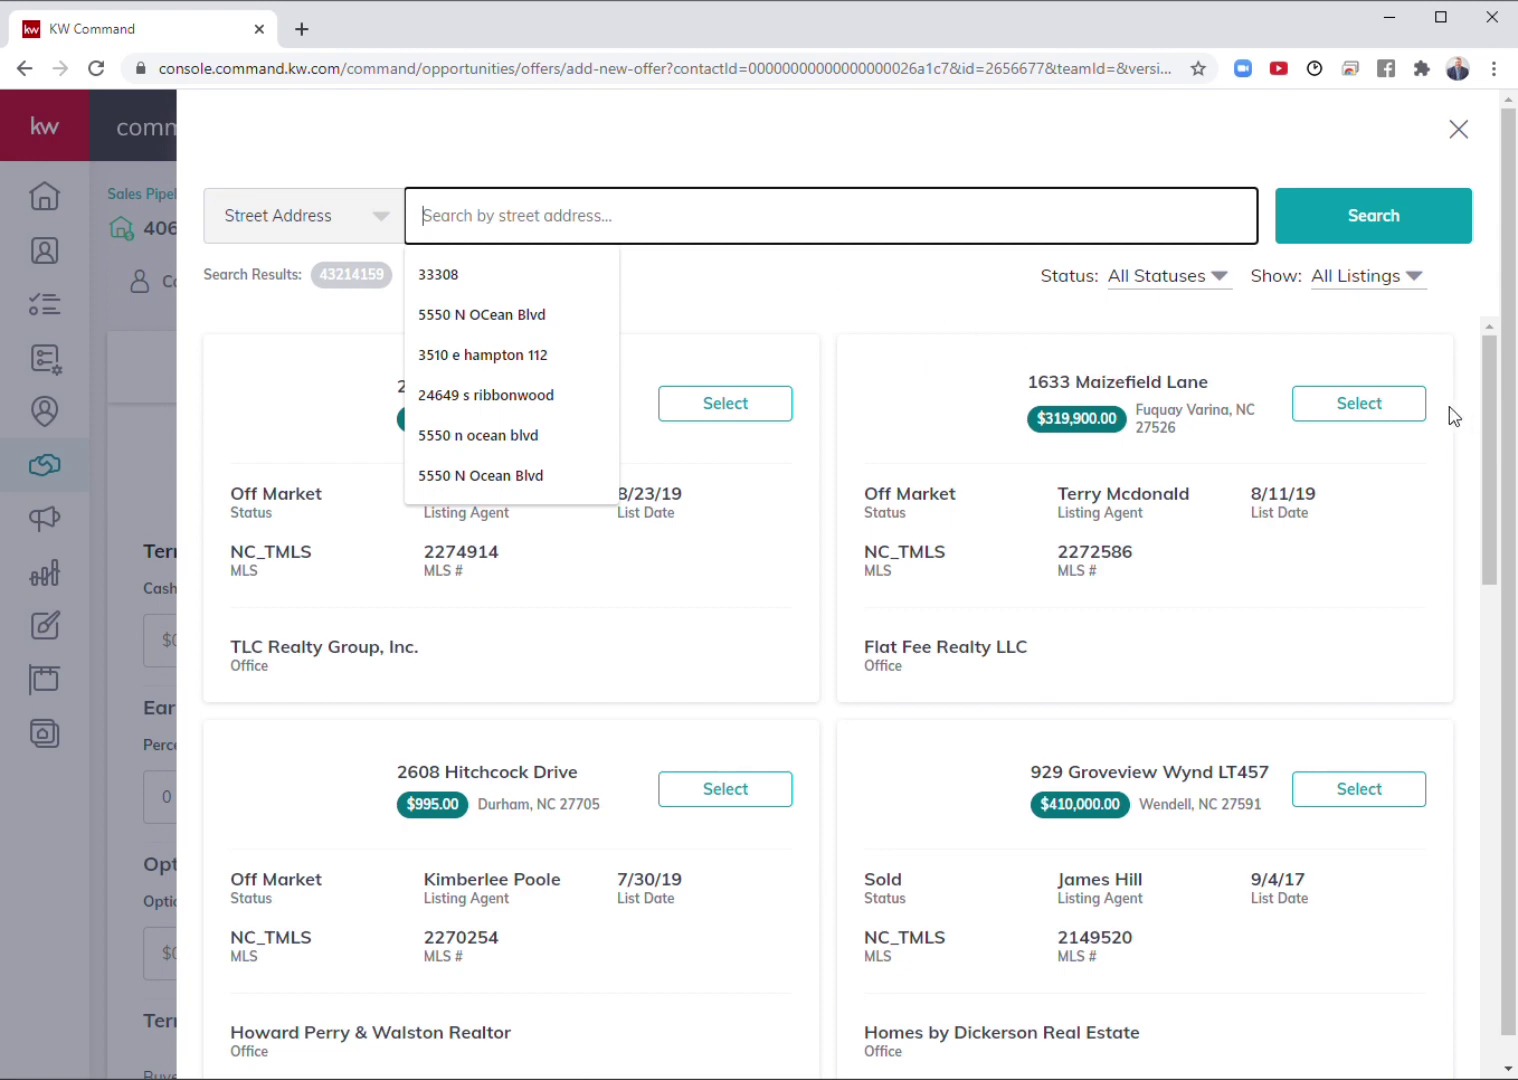
left_click(1405, 405)
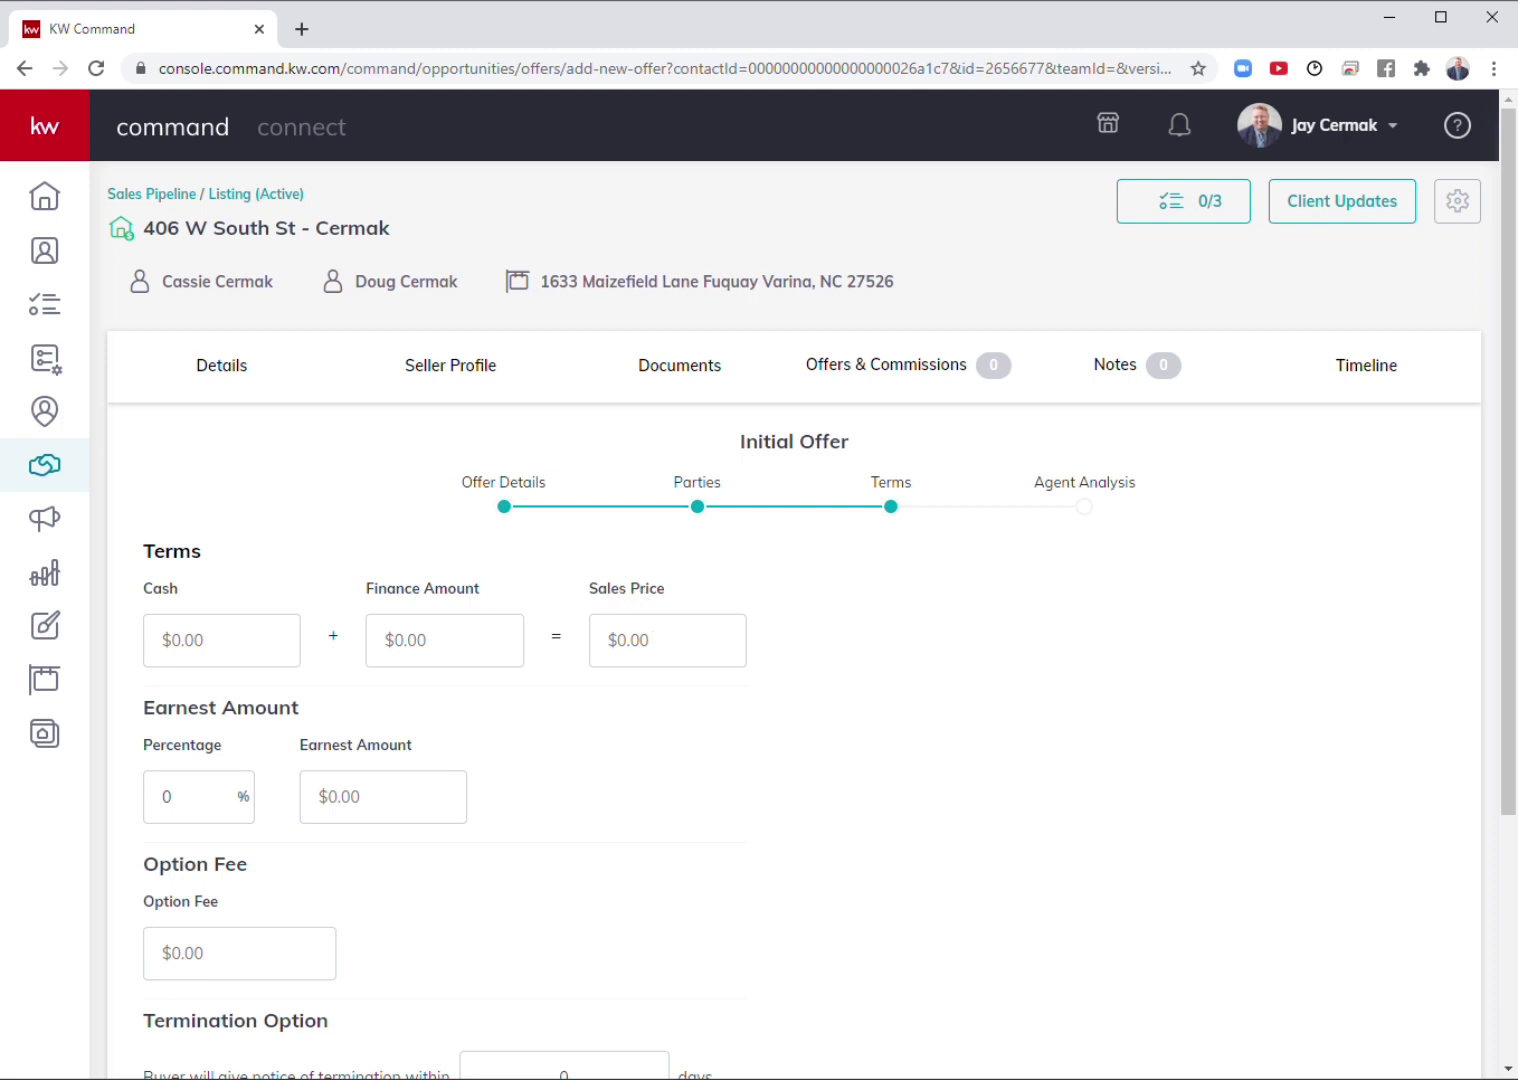
Step: Enter $300,000 cash as the sales price and save the offer
left_click(165, 640)
type("3000000")
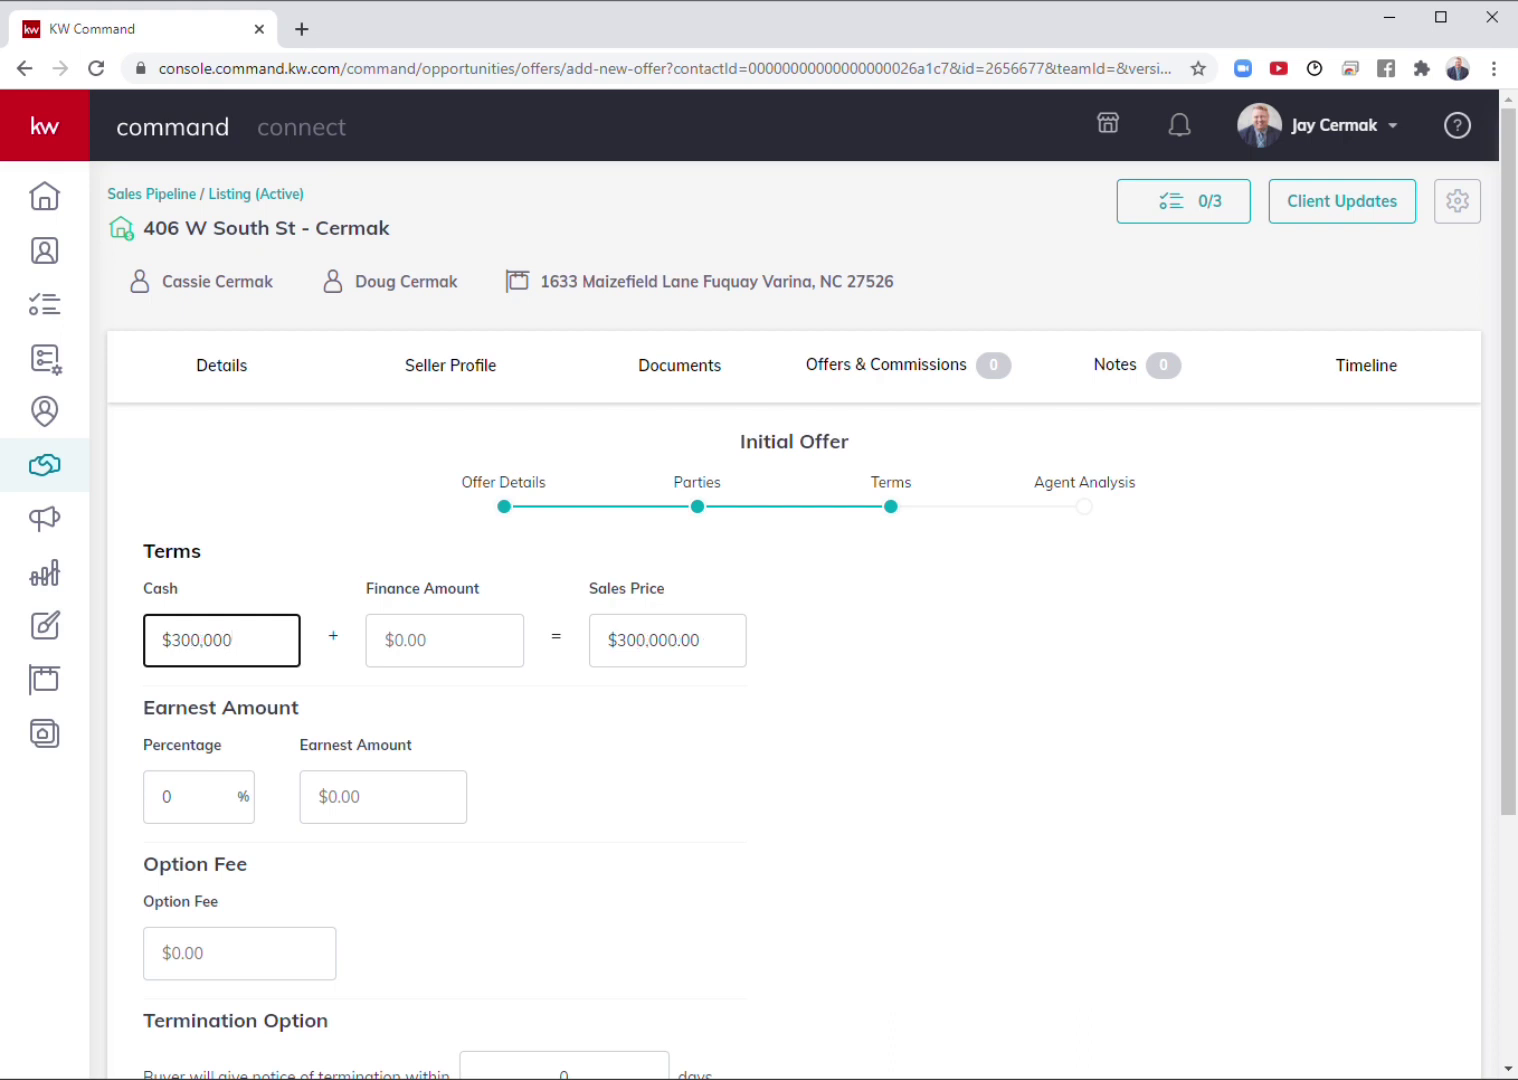
left_click(712, 776)
scroll(714, 778, "down", 3)
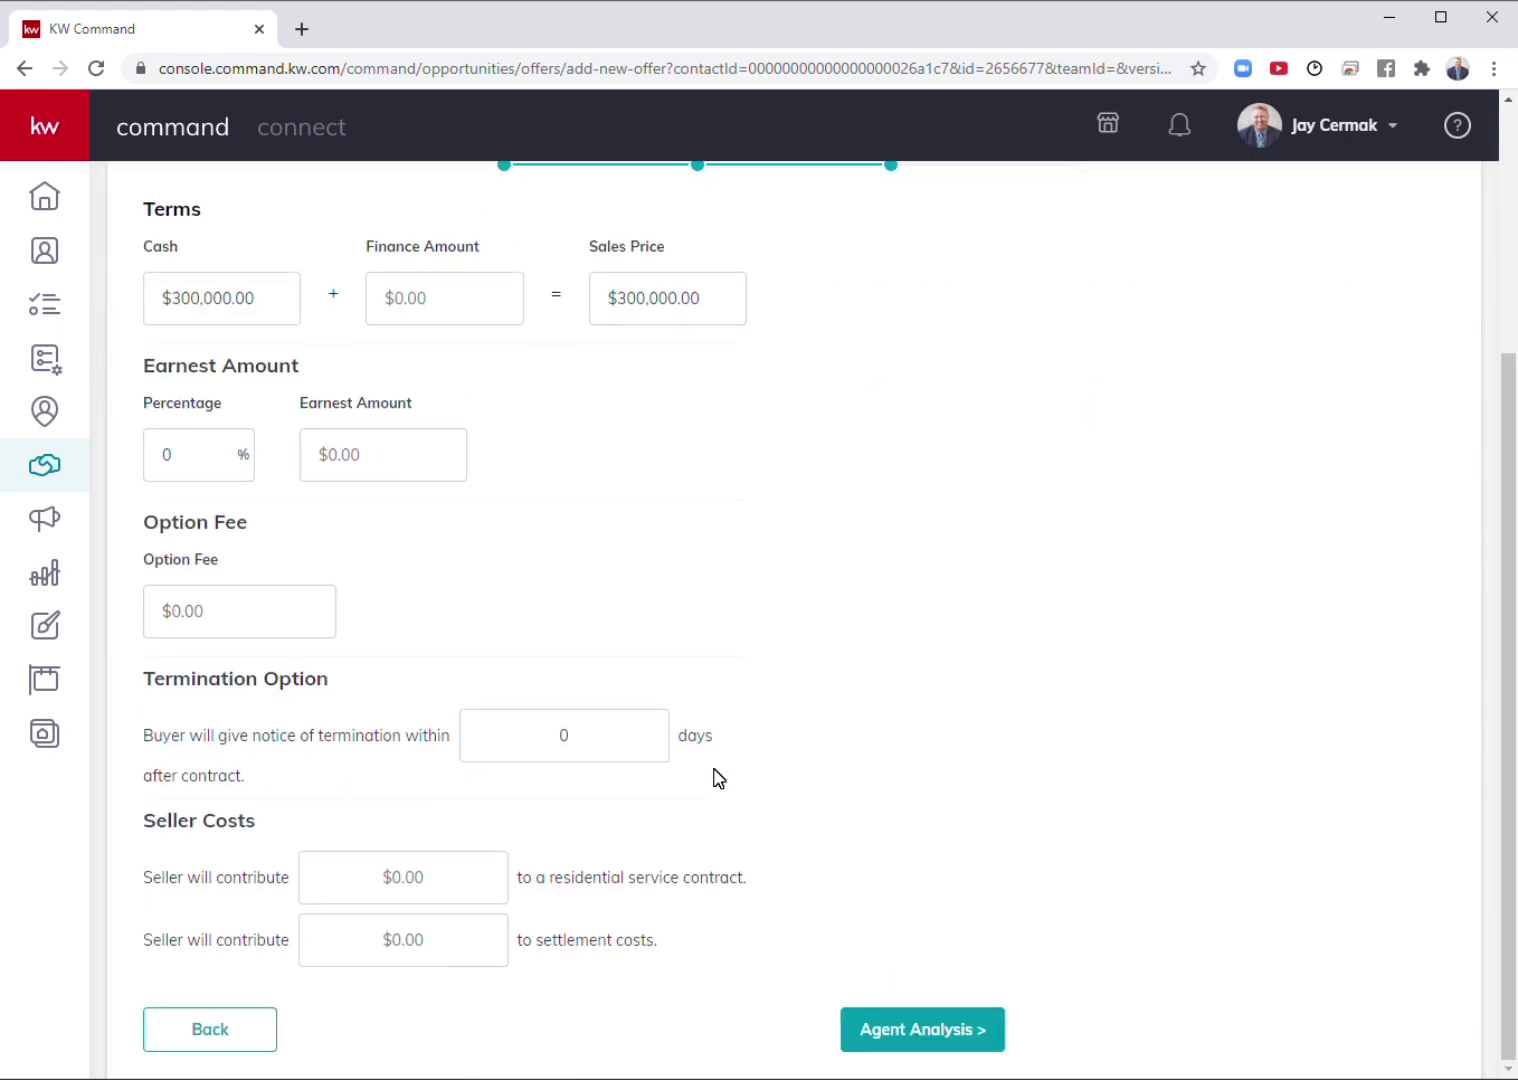
left_click(922, 1030)
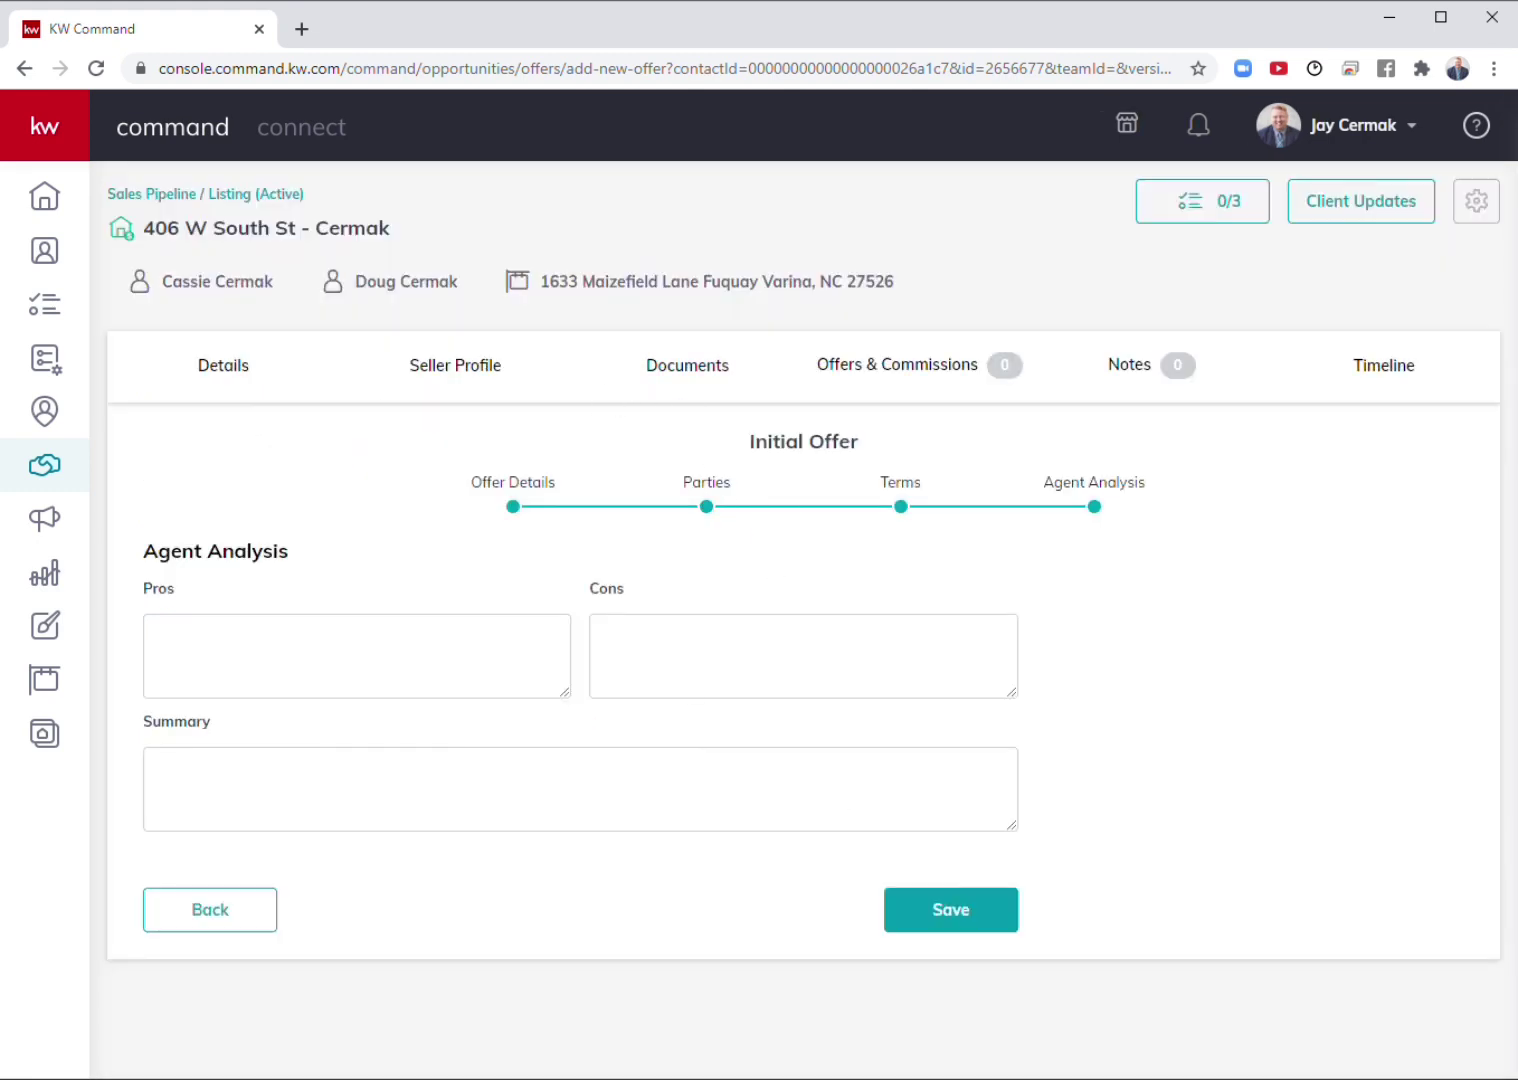
left_click(935, 913)
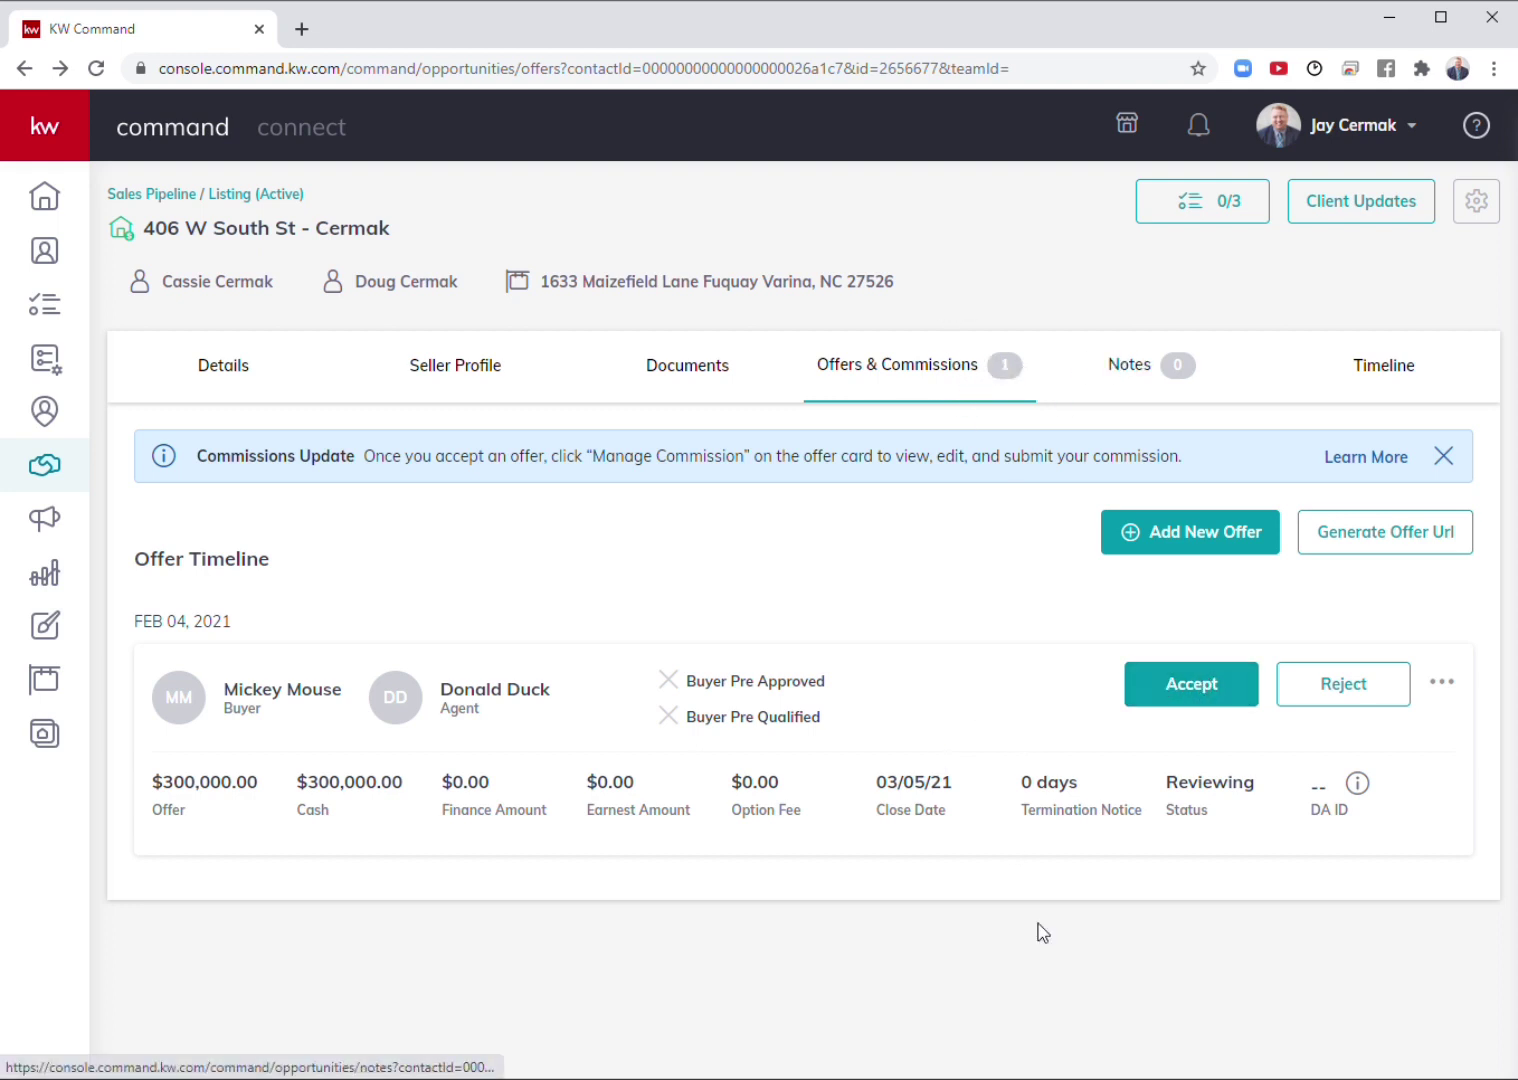
Step: Accept the $300,000 offer and open its $9,000.00 commission
left_click(1213, 687)
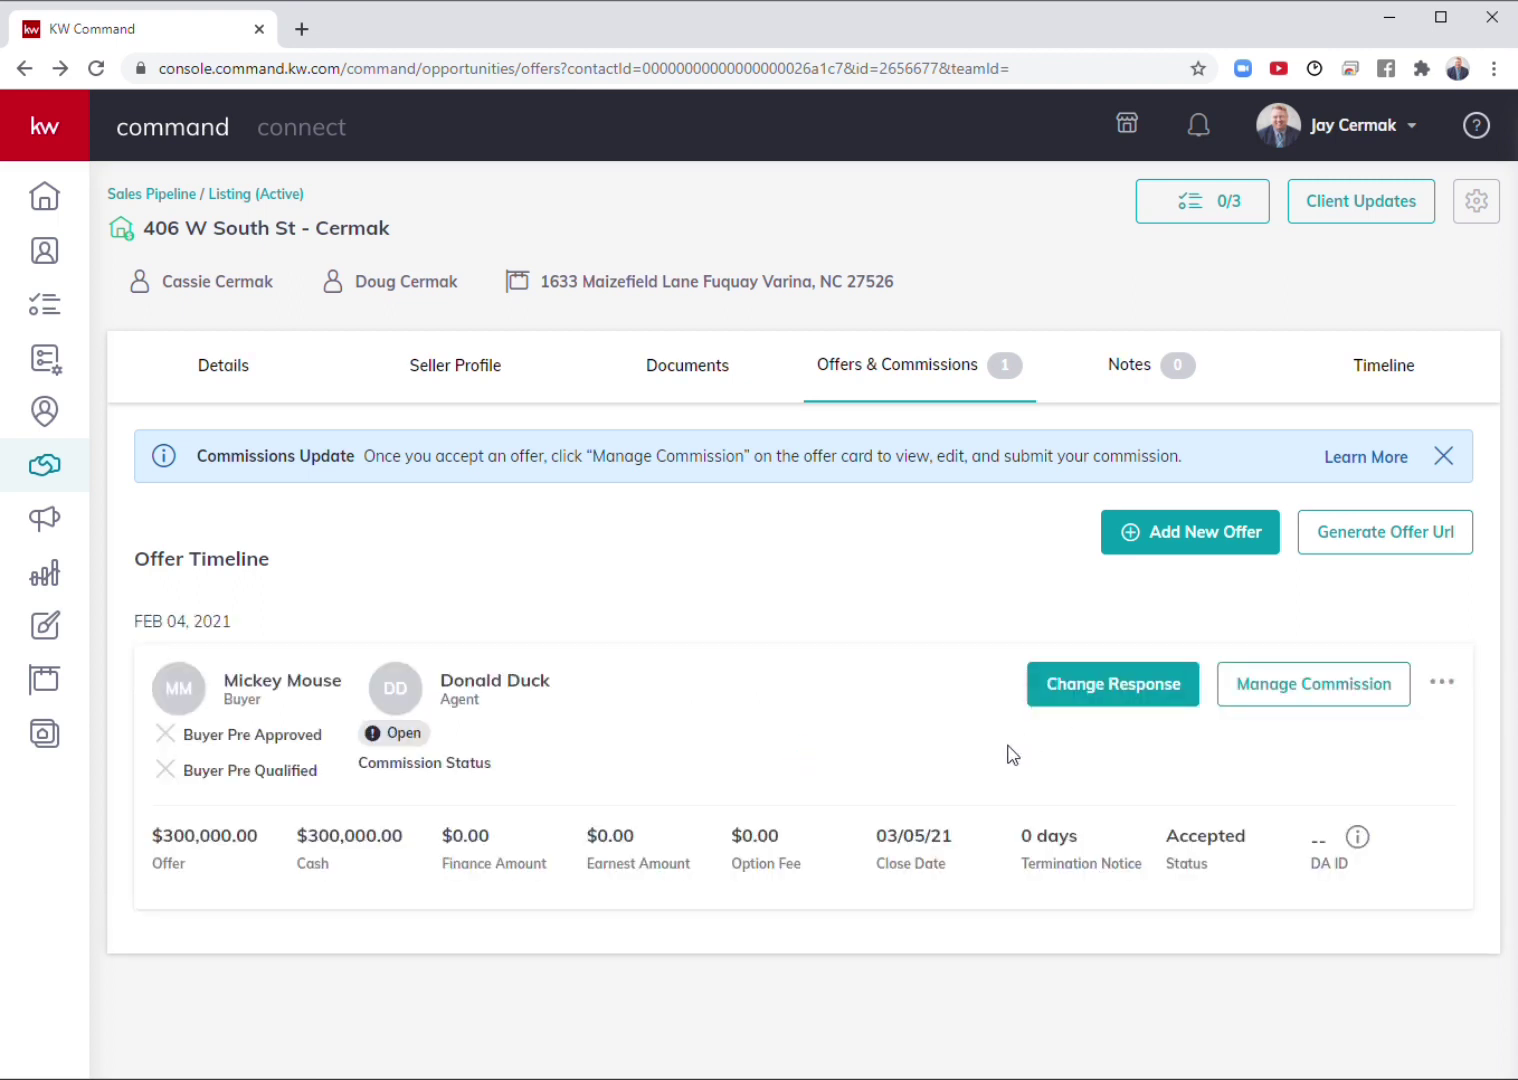
left_click(1289, 701)
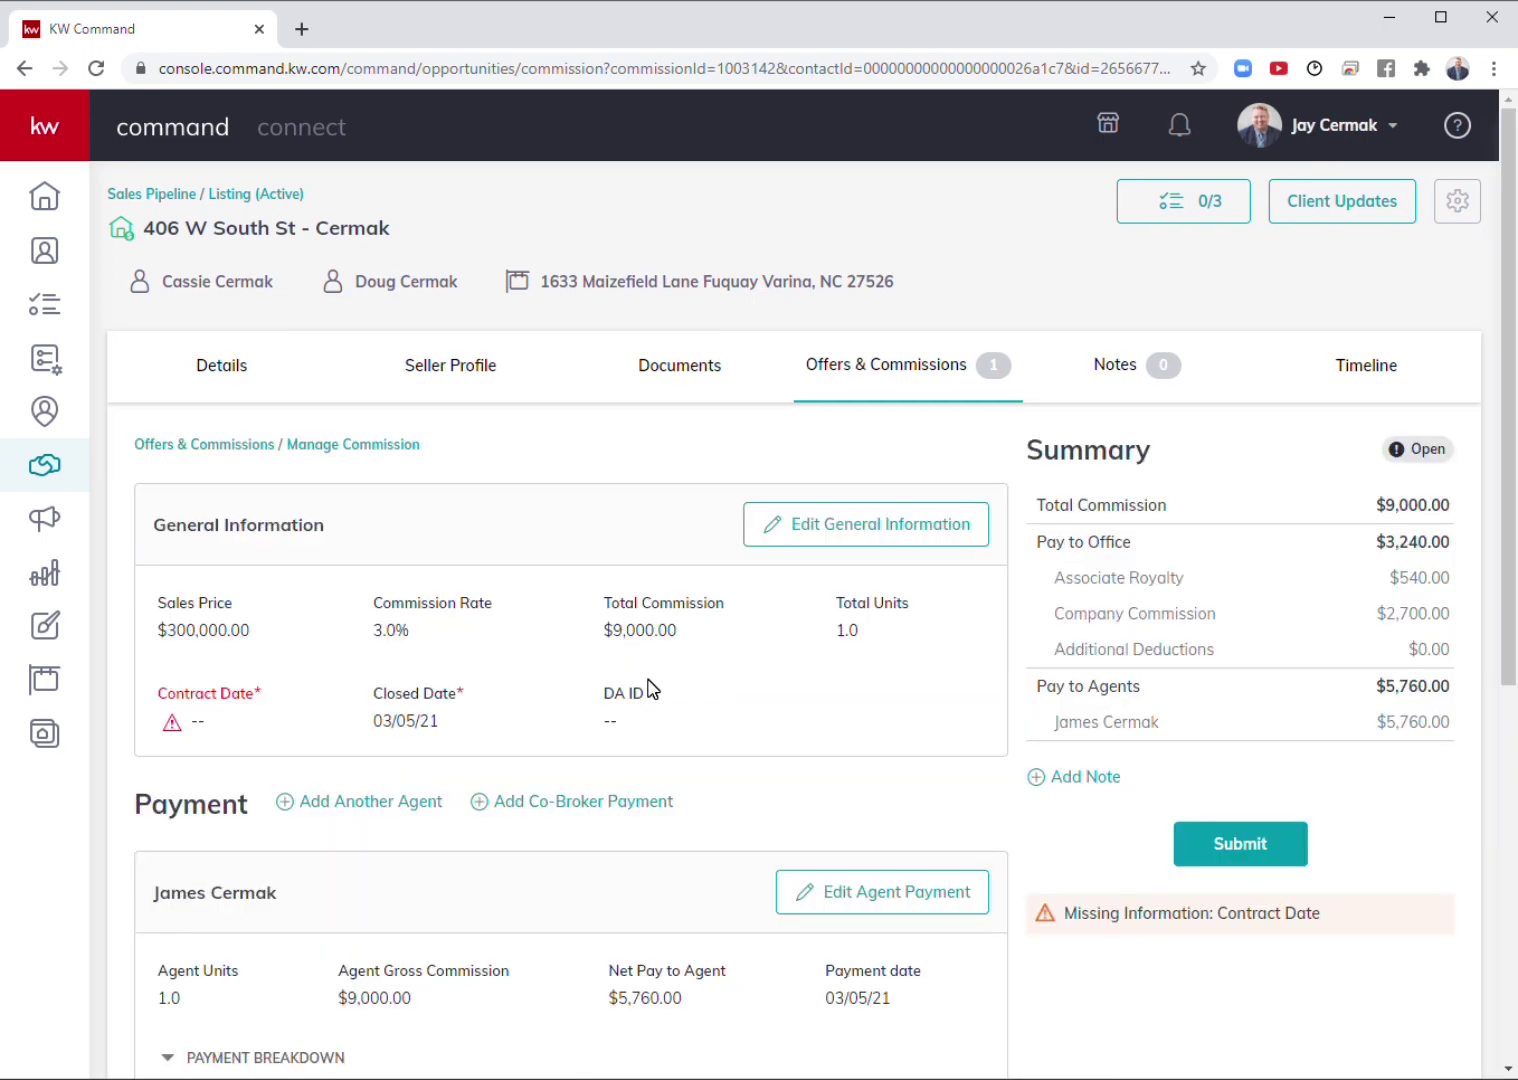
scroll(650, 688, "down", 6)
scroll(650, 688, "up", 6)
Step: Set the commission's contract date to 02/04/21 in General Information and save
left_click(902, 540)
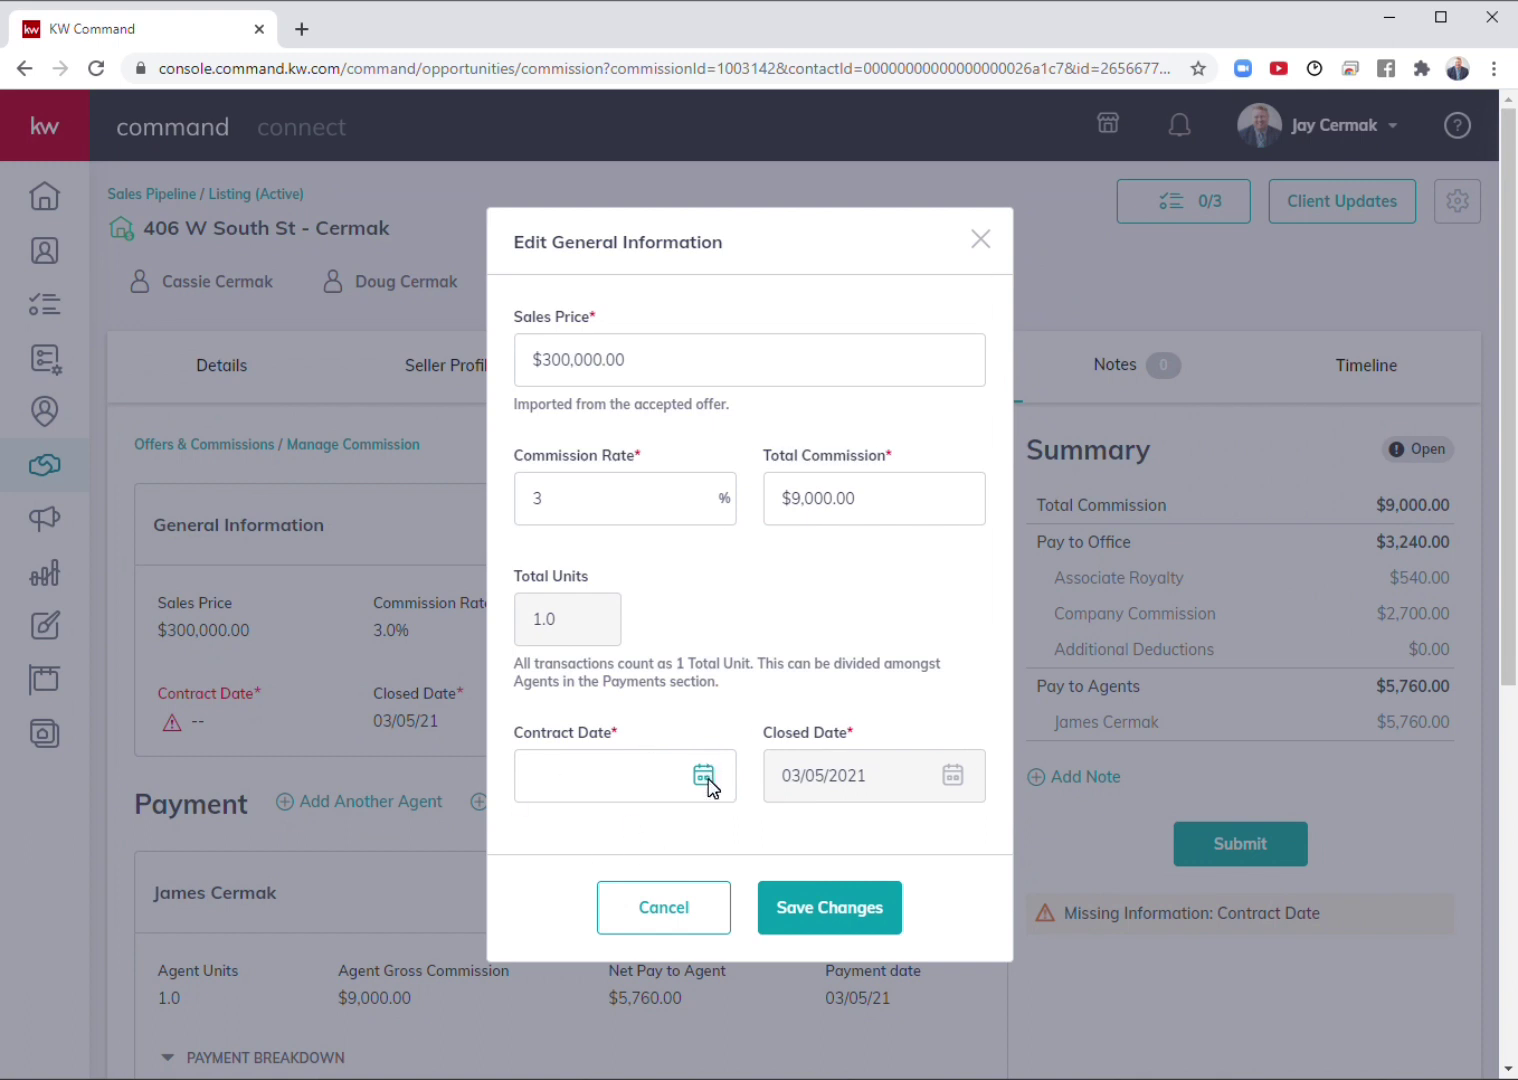
left_click(709, 787)
scroll(745, 545, "down", 3)
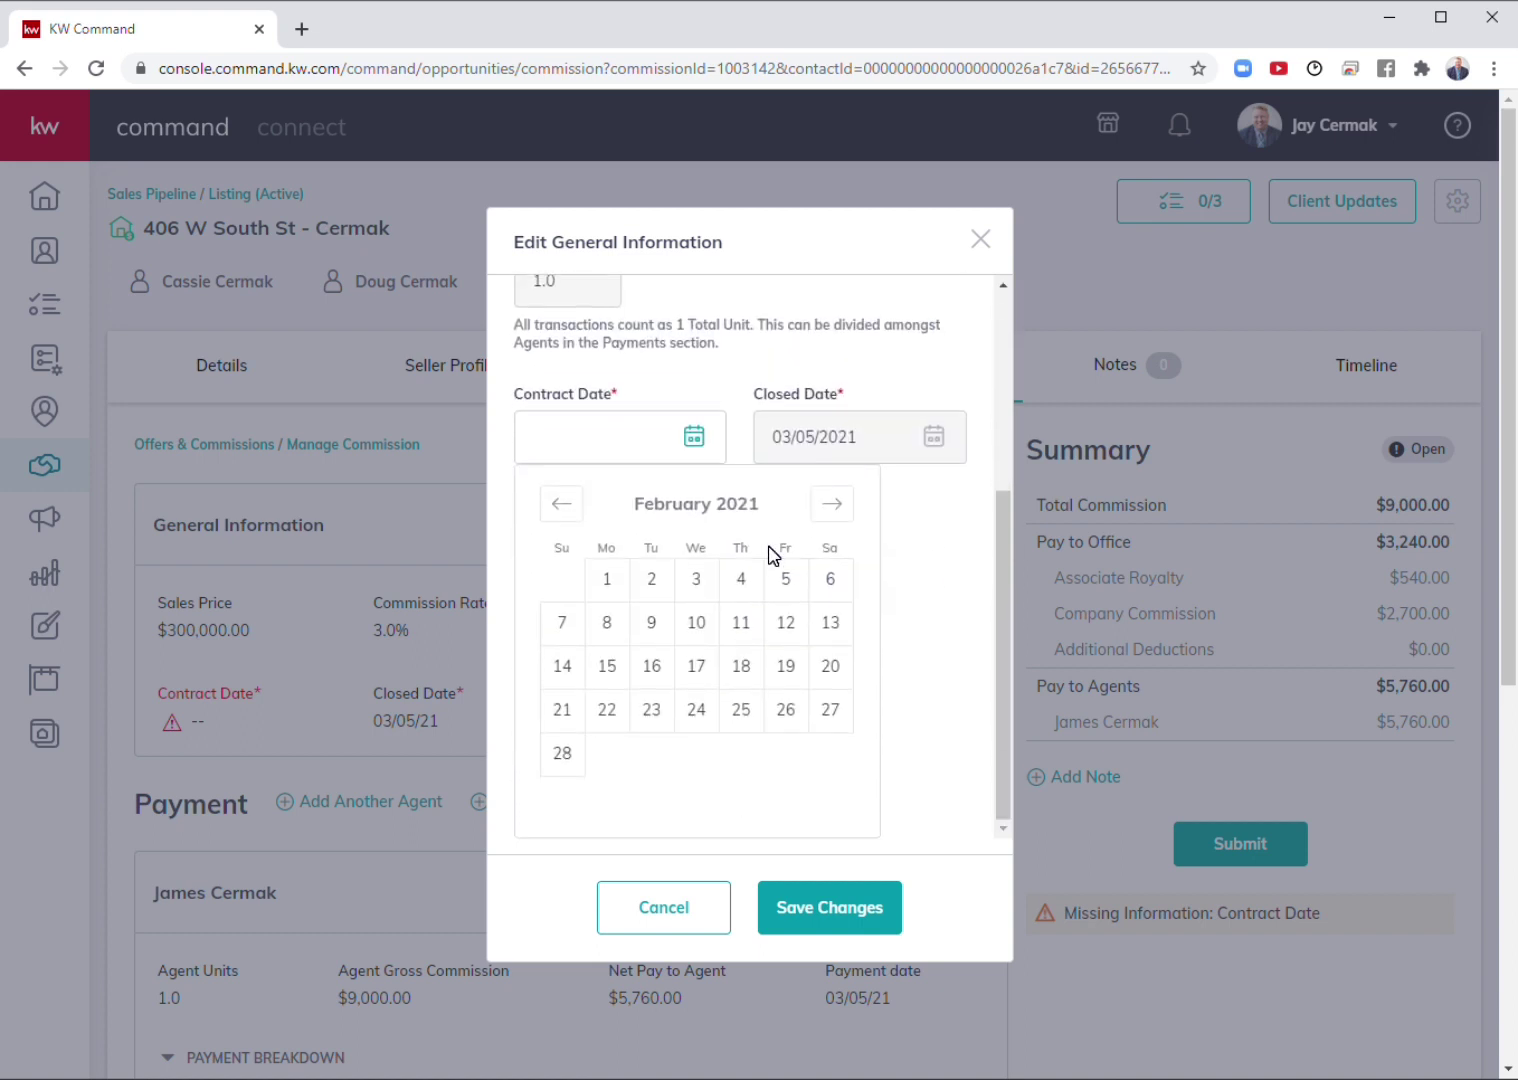
left_click(738, 579)
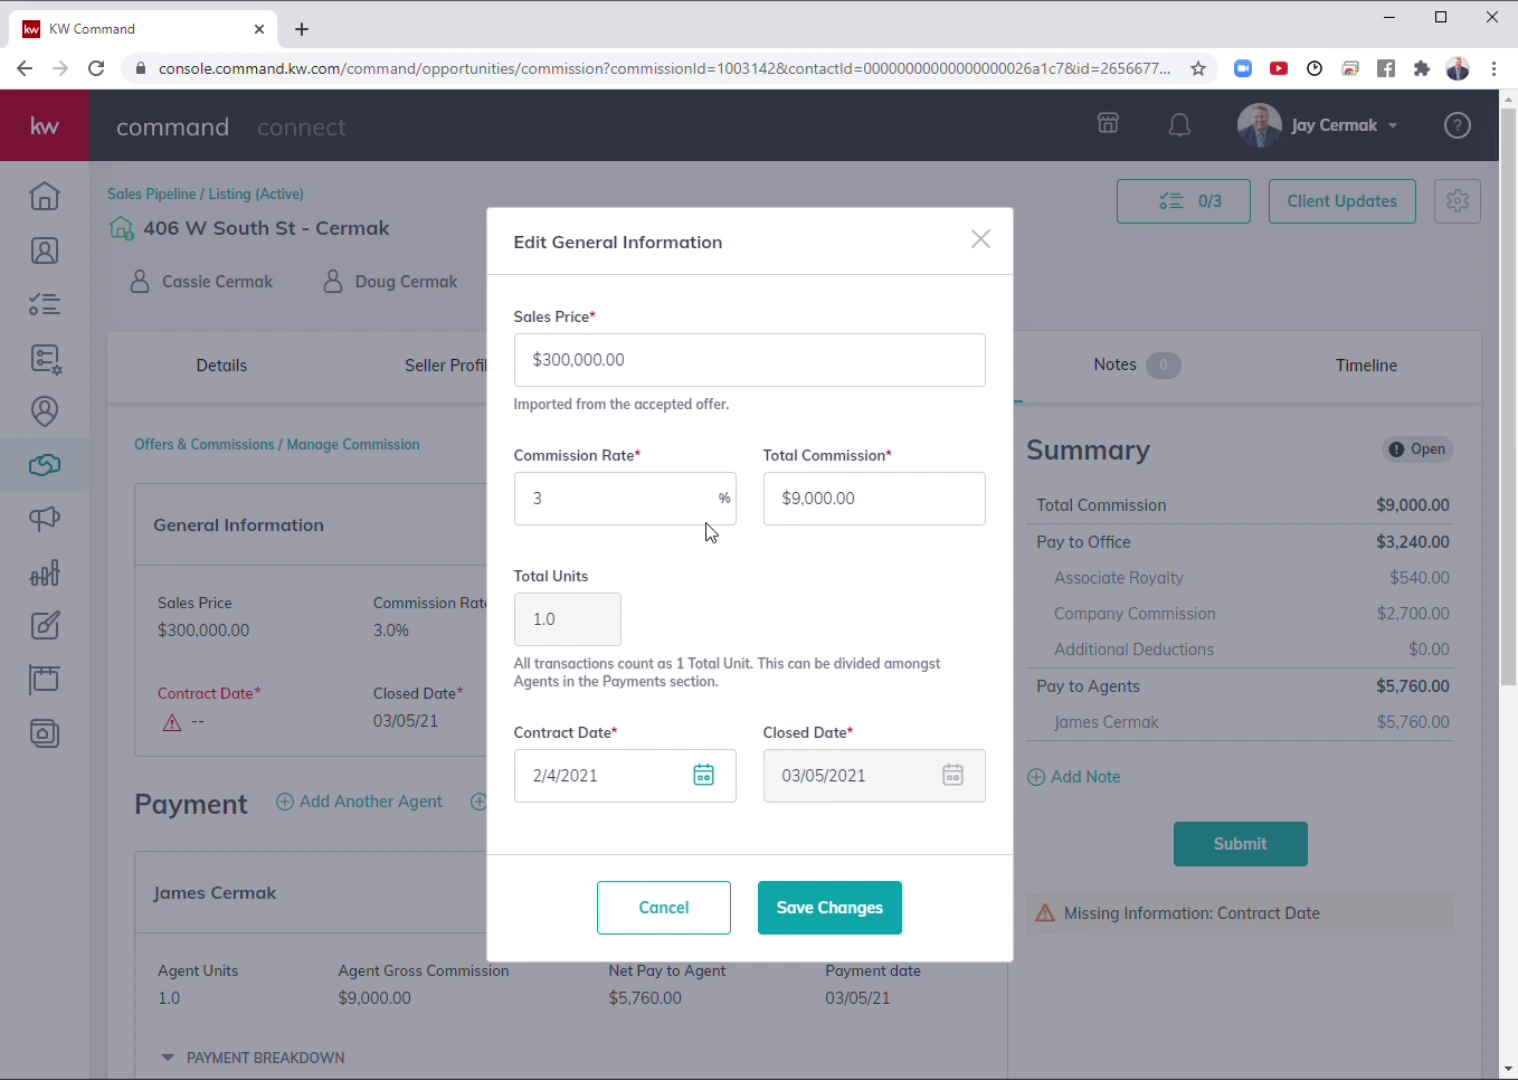
left_click(822, 910)
left_click(866, 908)
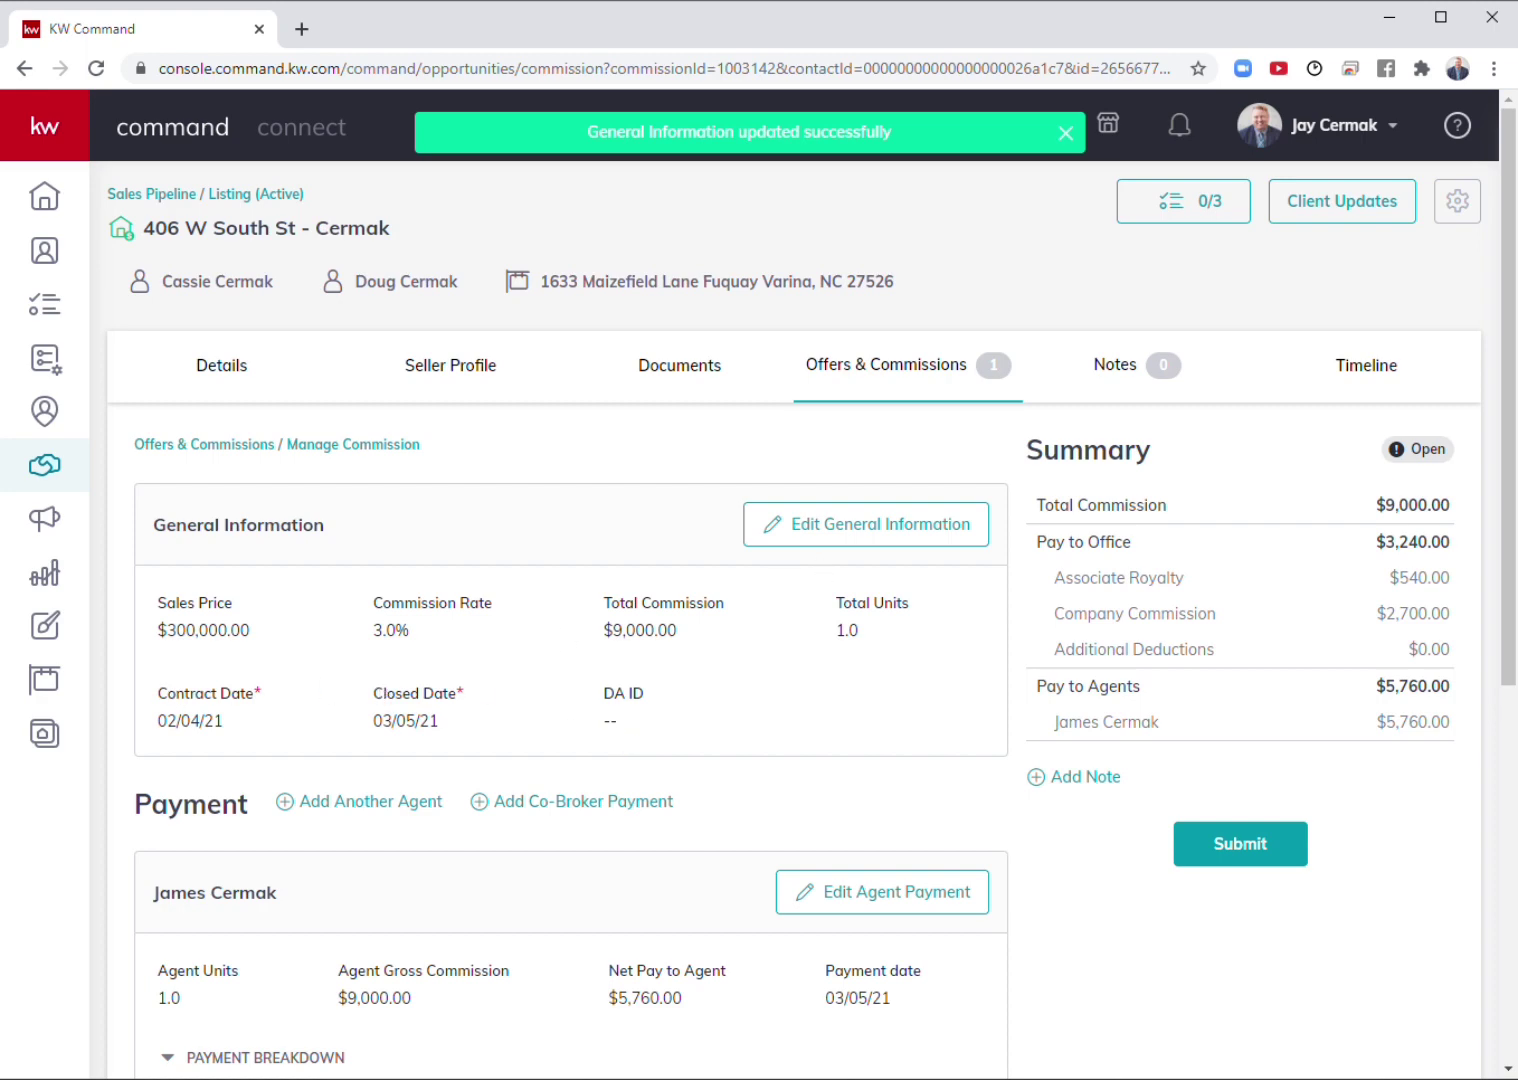
Step: Scroll the commission page down to the agent's Payment section
scroll(243, 519, "down", 4)
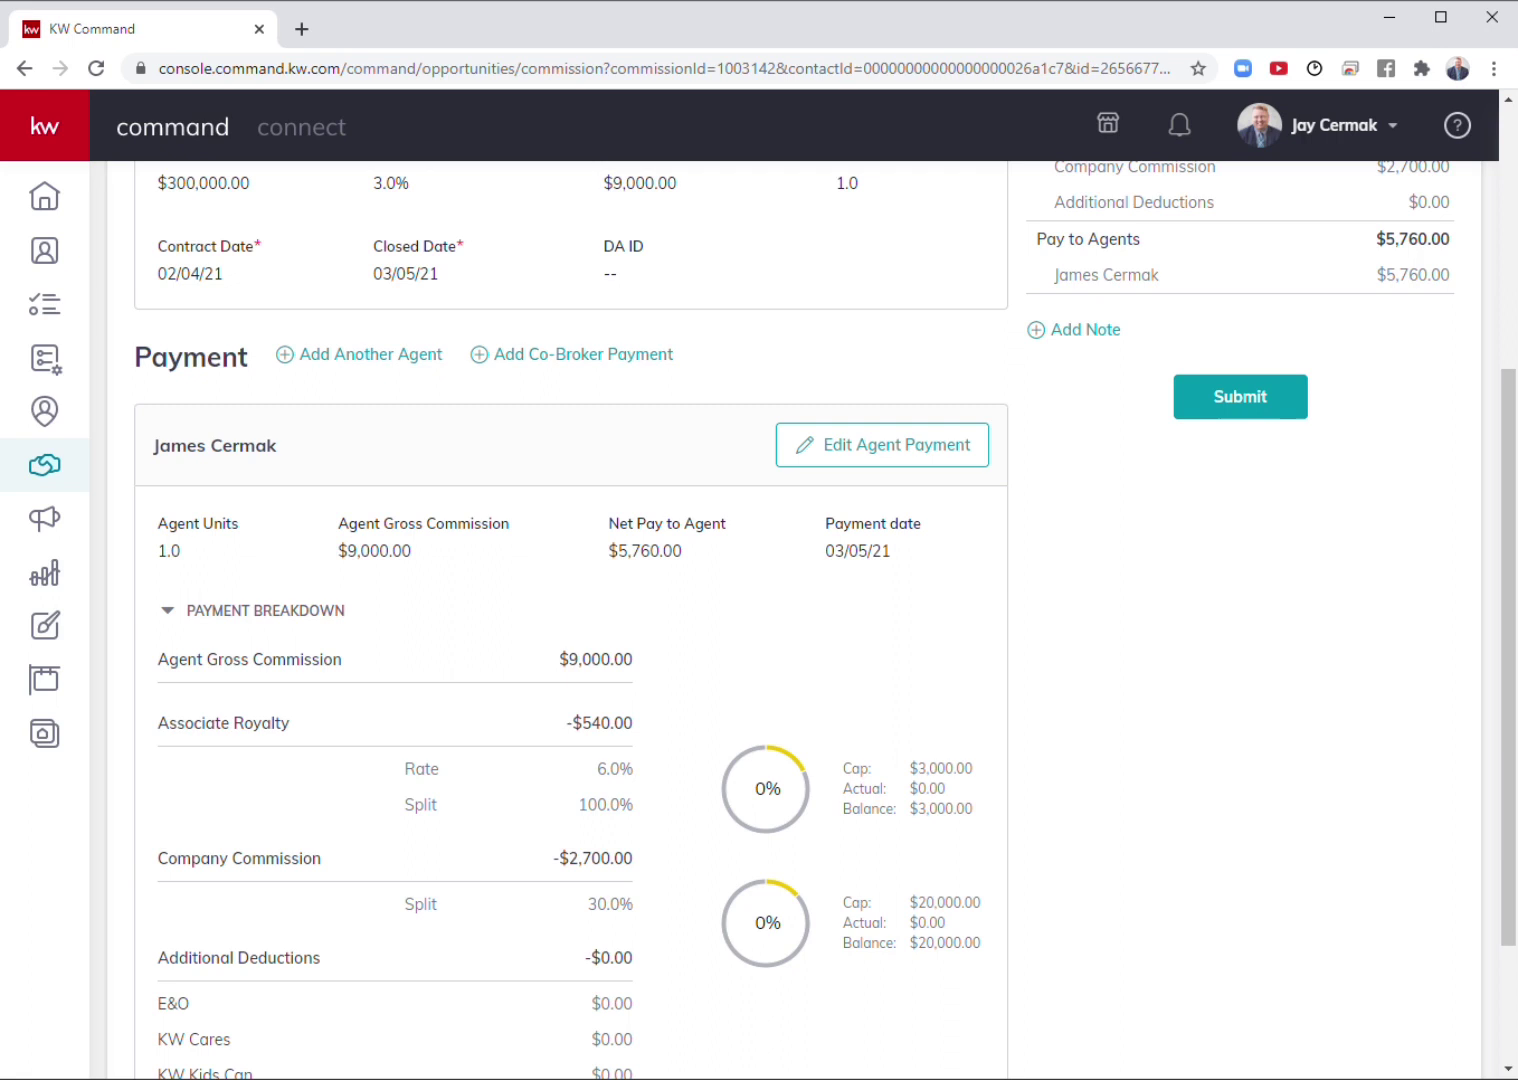
scroll(172, 567, "down", 2)
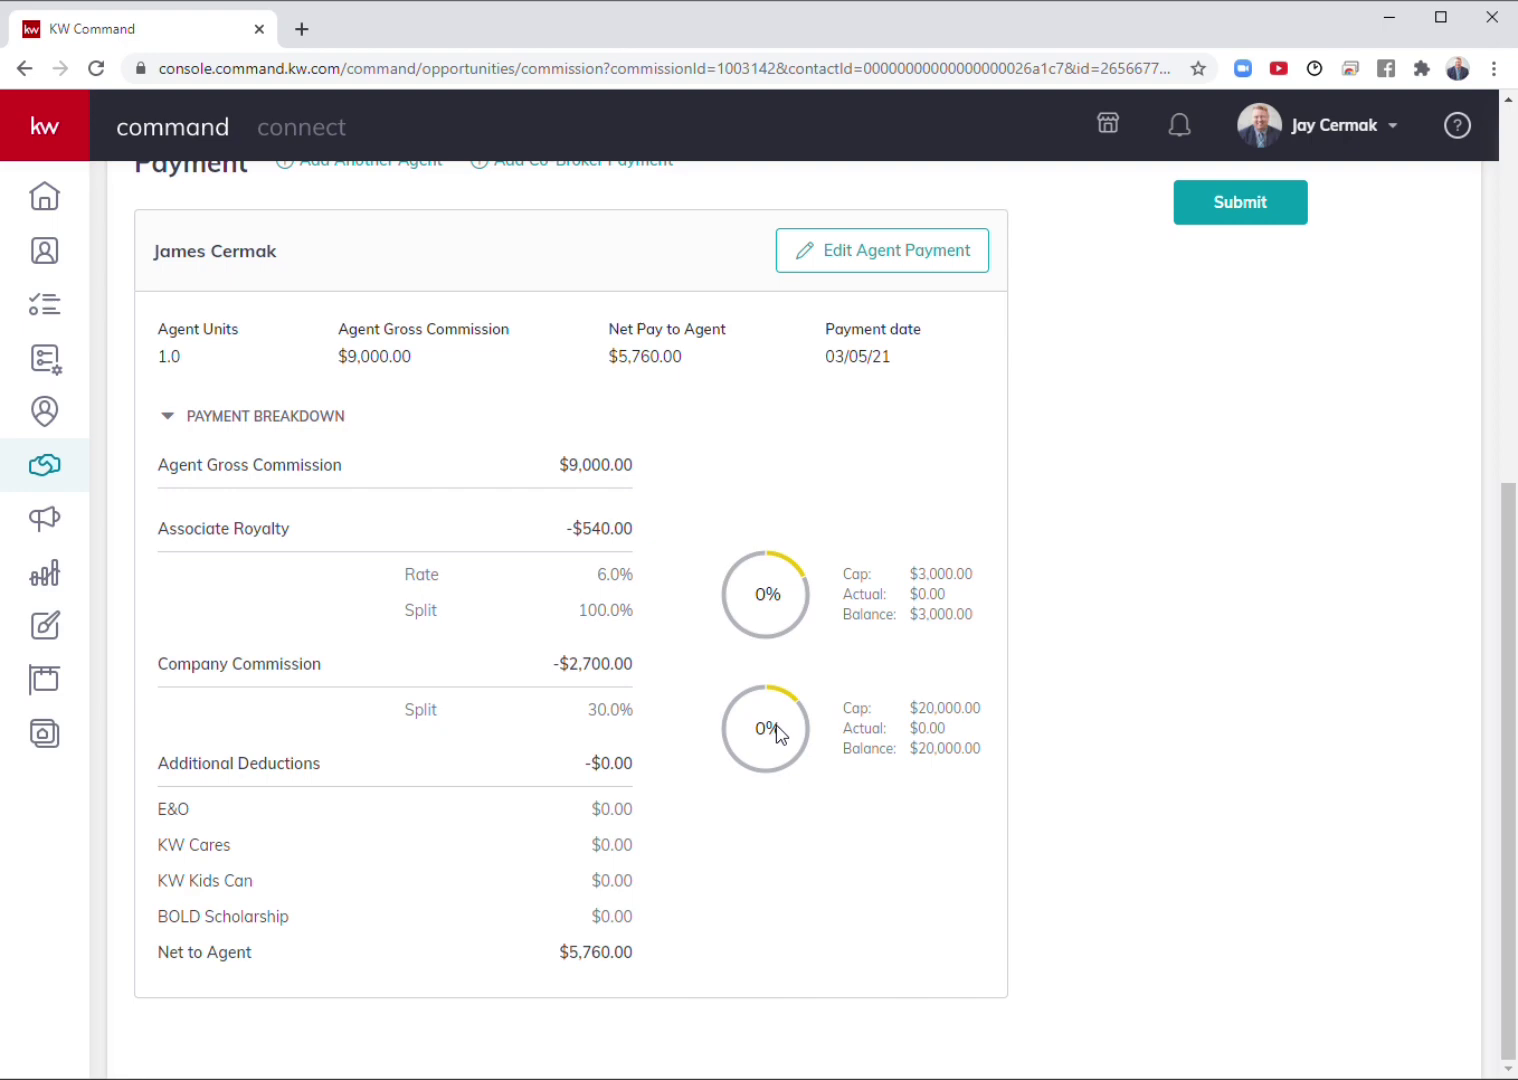
scroll(776, 735, "up", 6)
scroll(776, 735, "down", 6)
Step: Apply a $15.00 KW Cares deduction to the agent payment
left_click(908, 262)
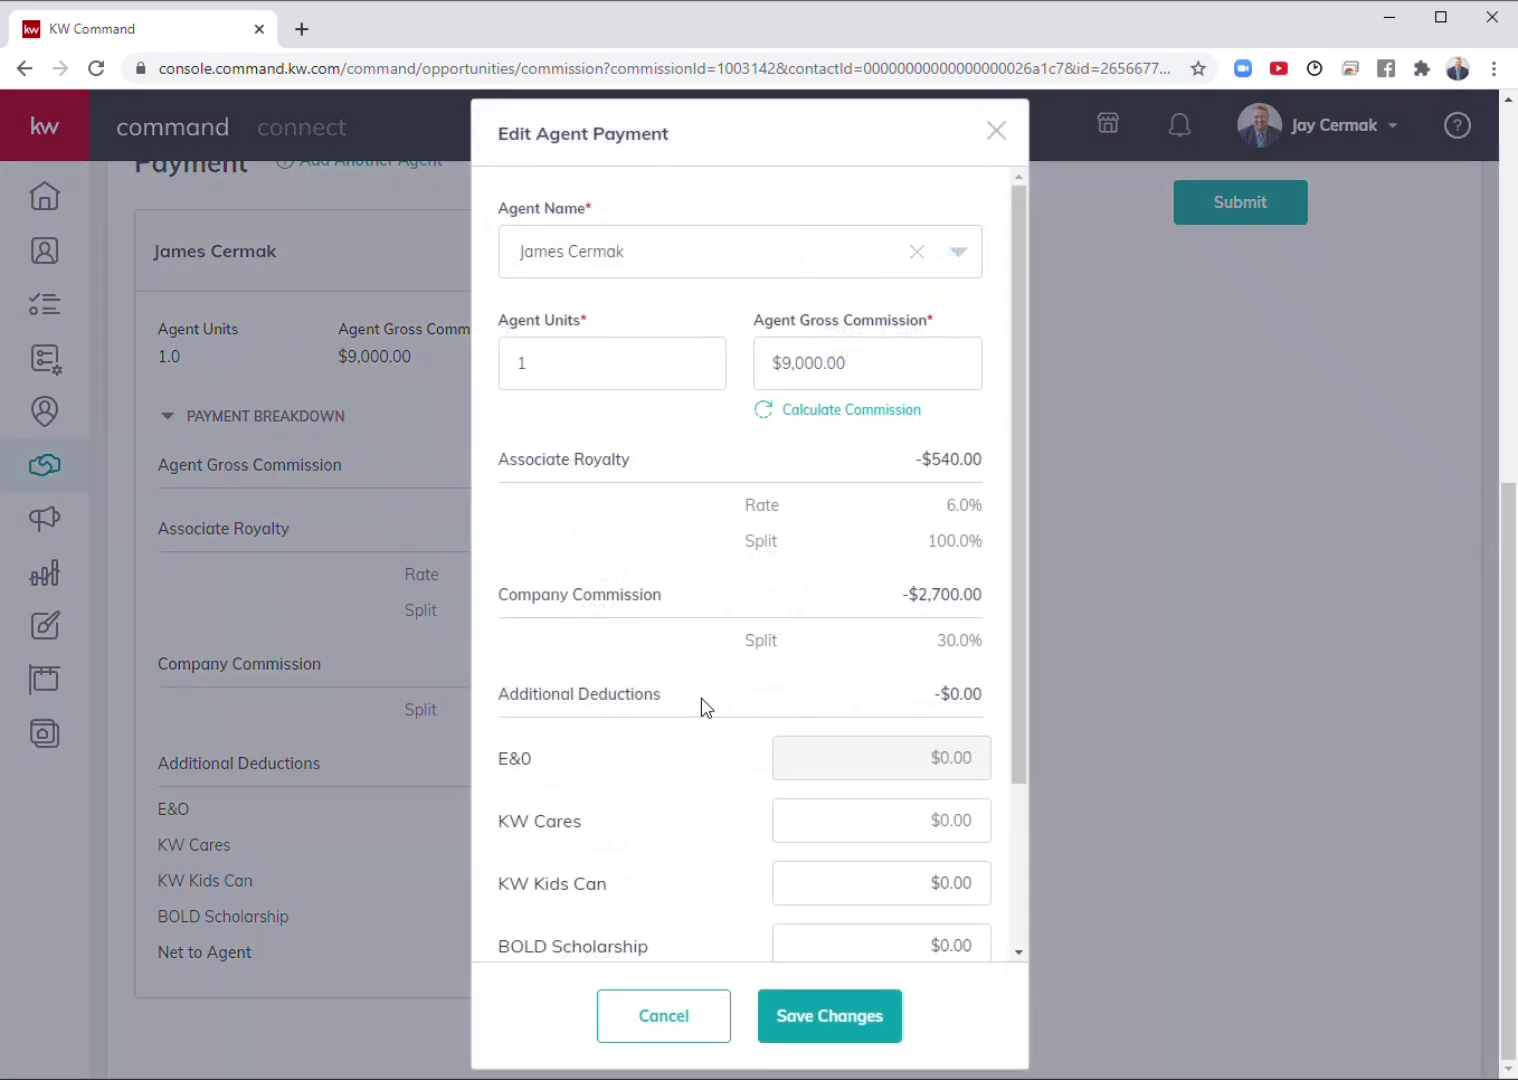
scroll(703, 706, "down", 3)
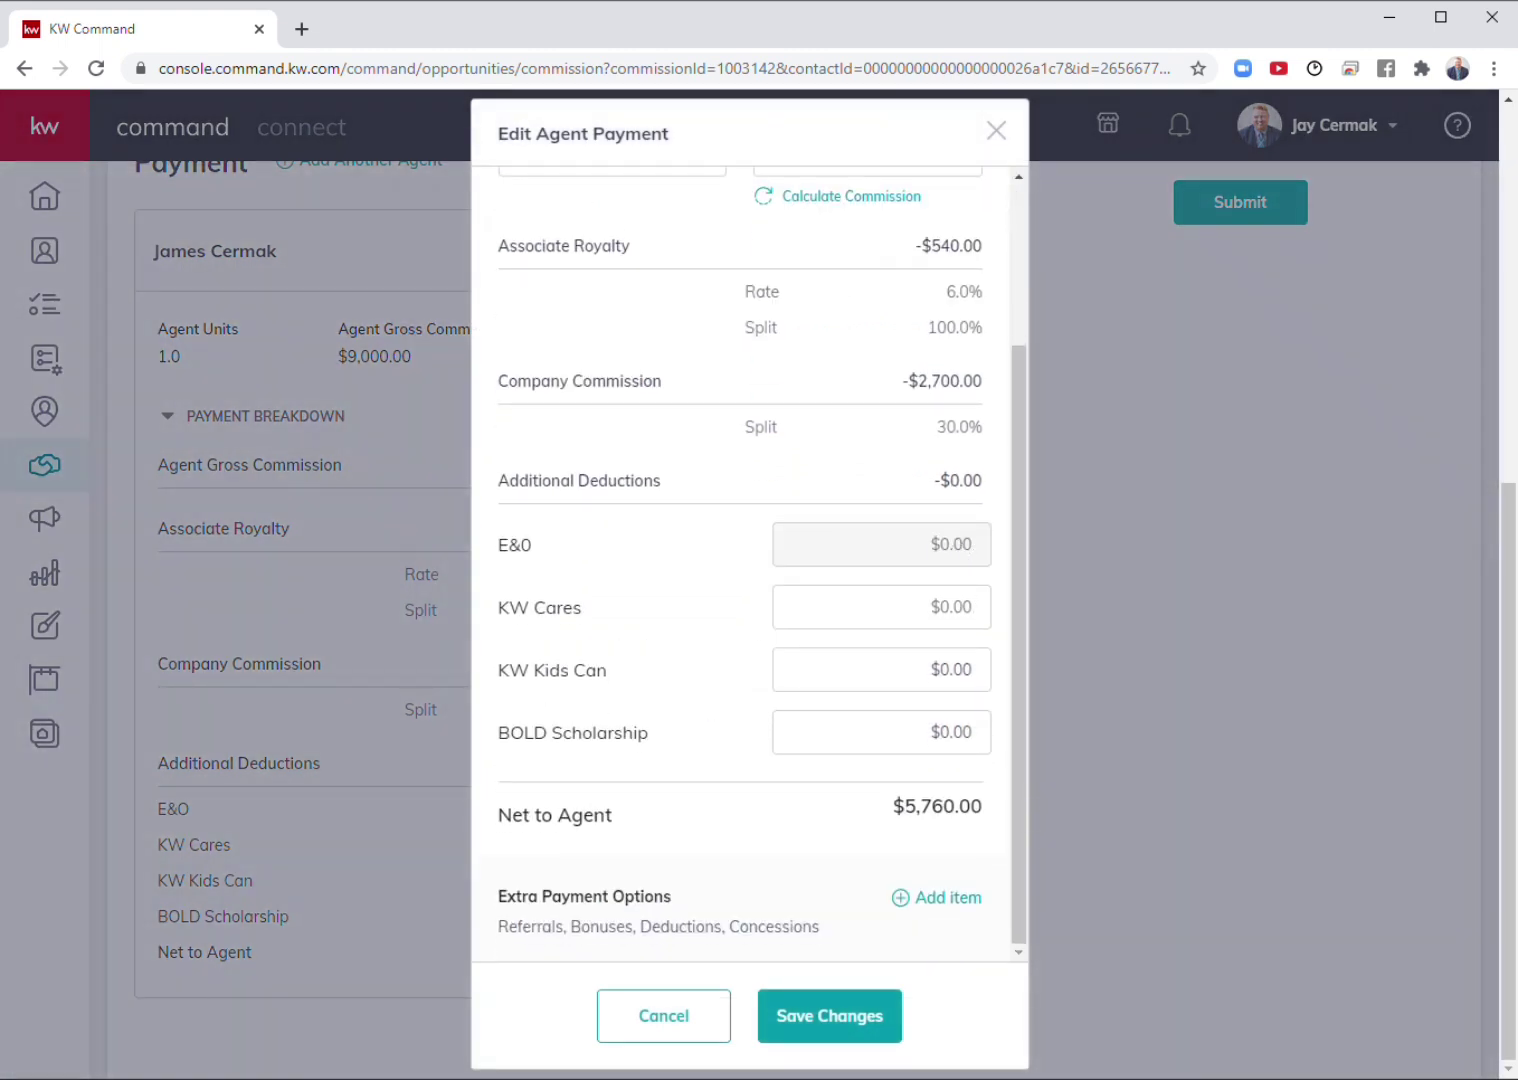
left_click(880, 607)
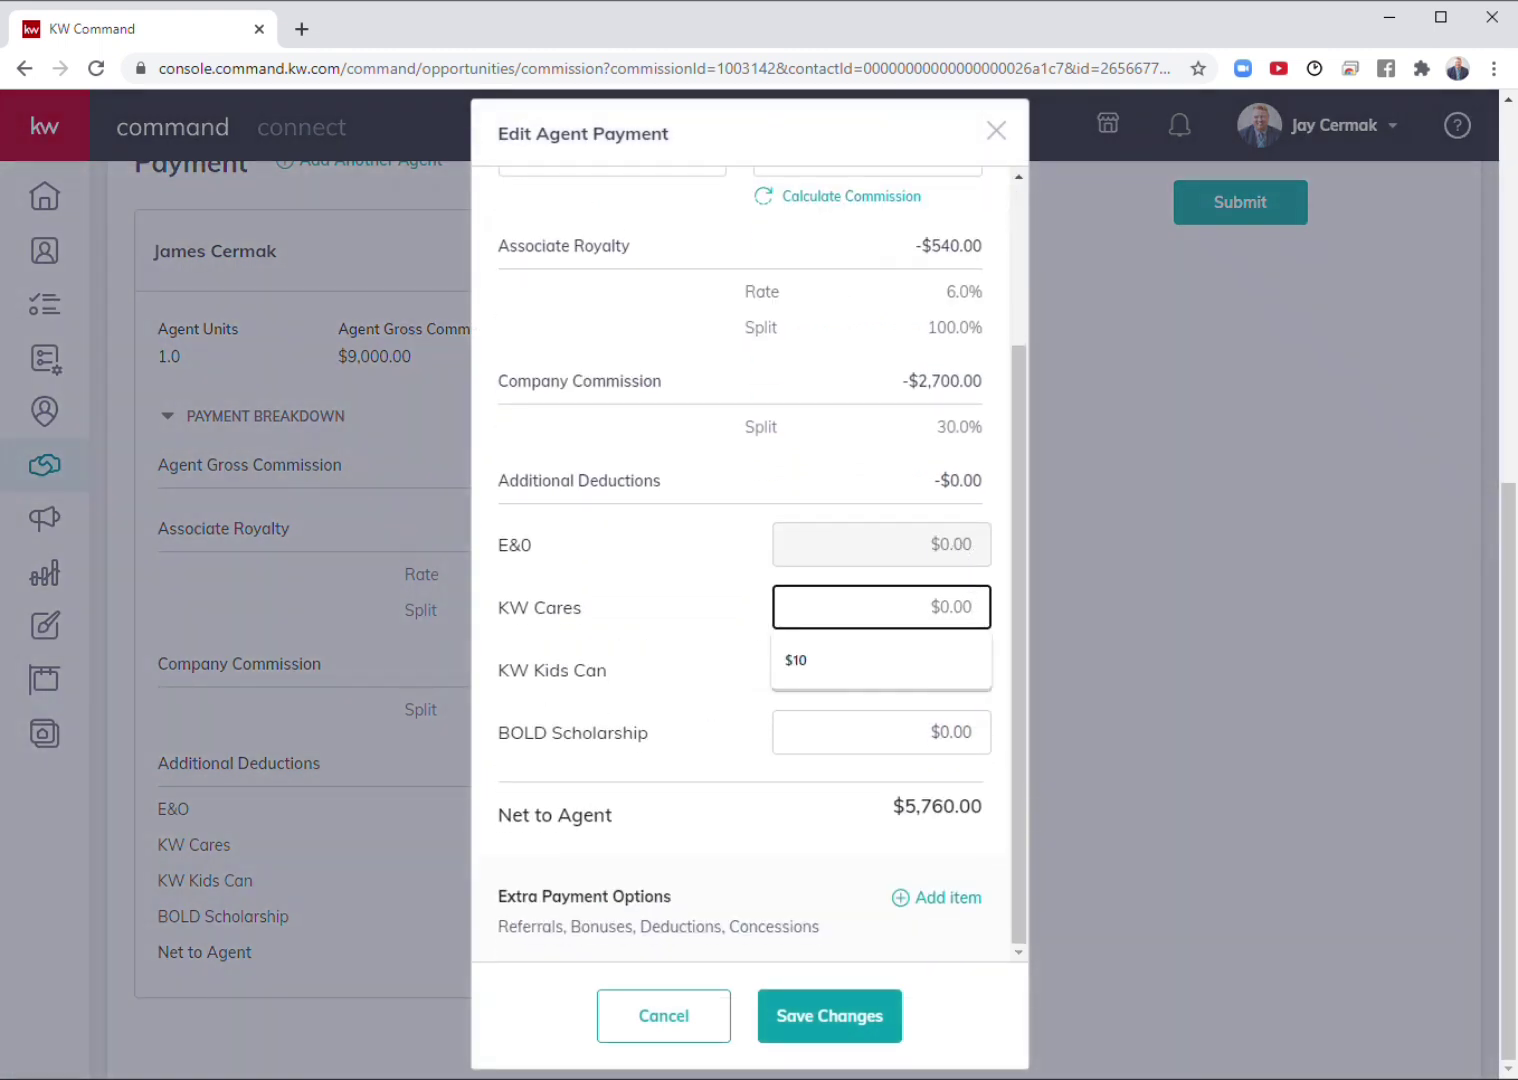
type("$15")
key("Tab")
left_click(705, 718)
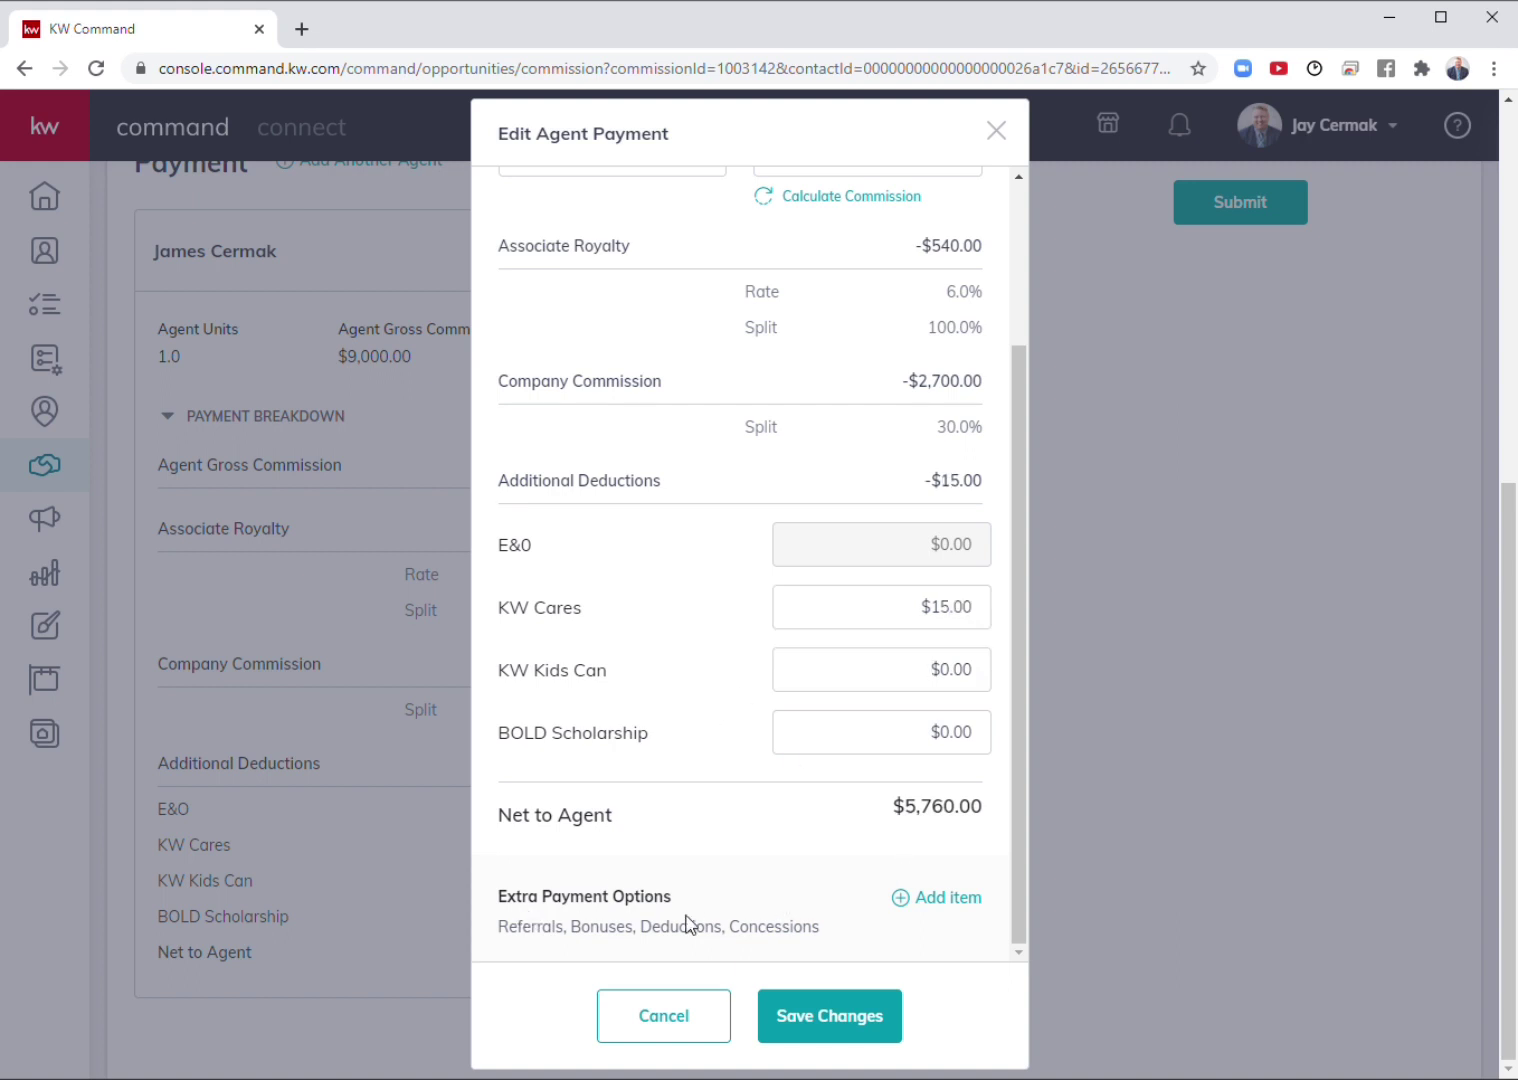
Step: Add a $350 Bonus item and save the agent payment
left_click(945, 908)
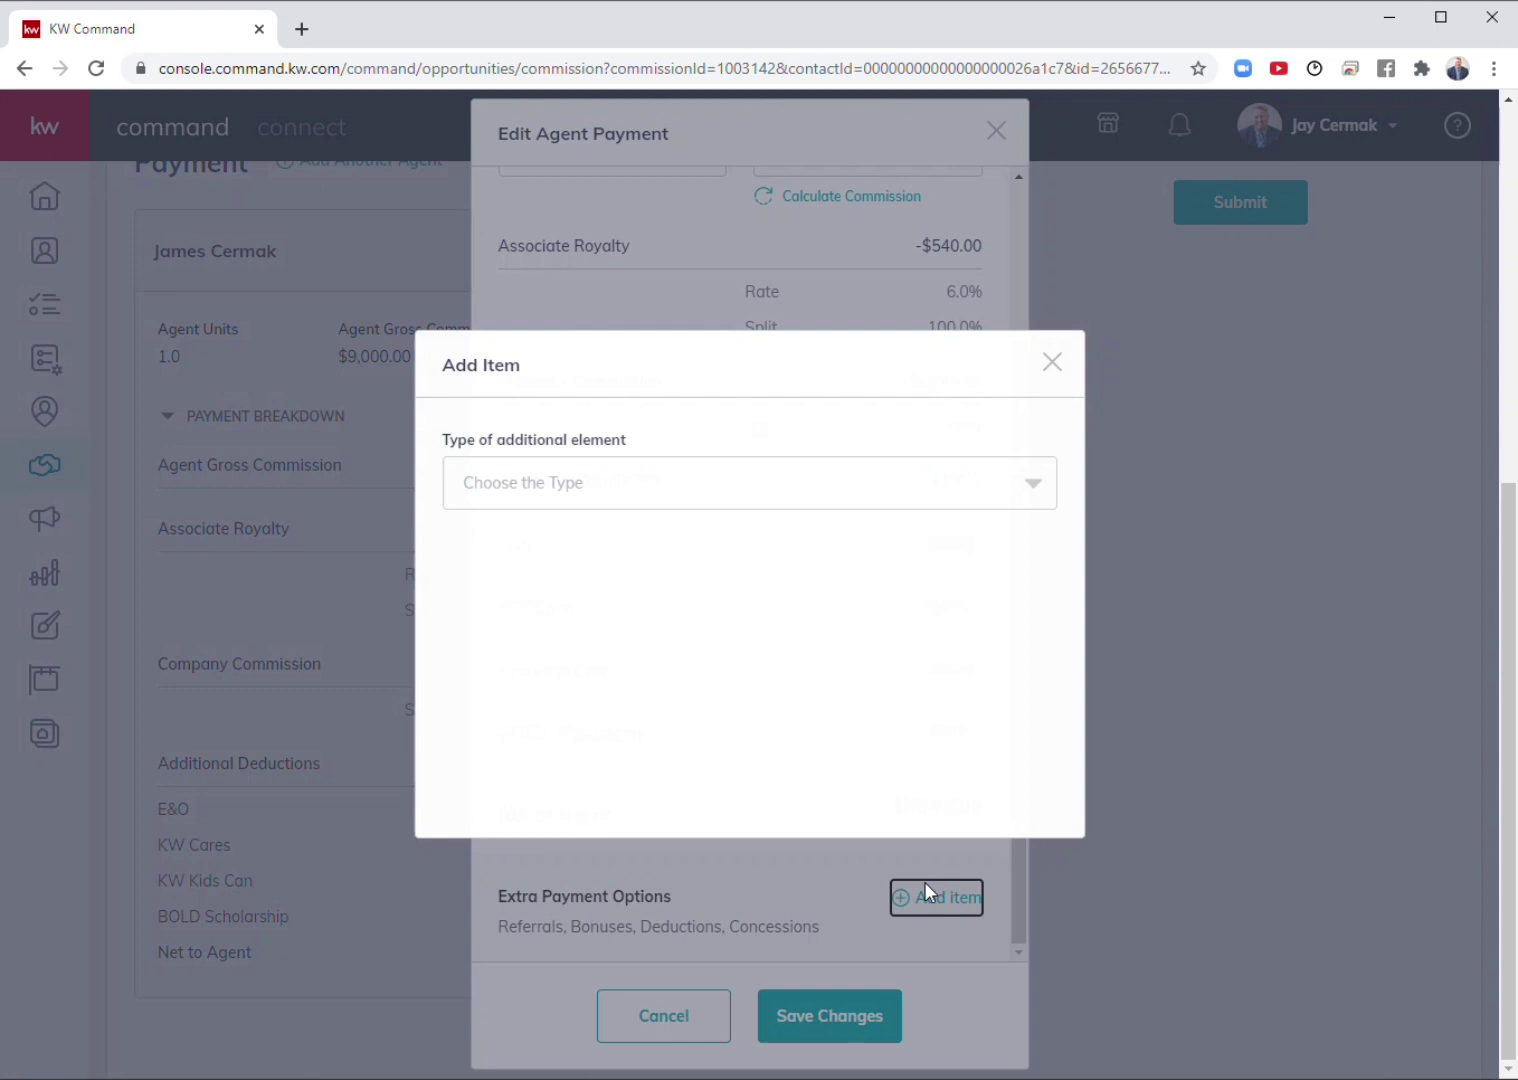
left_click(619, 497)
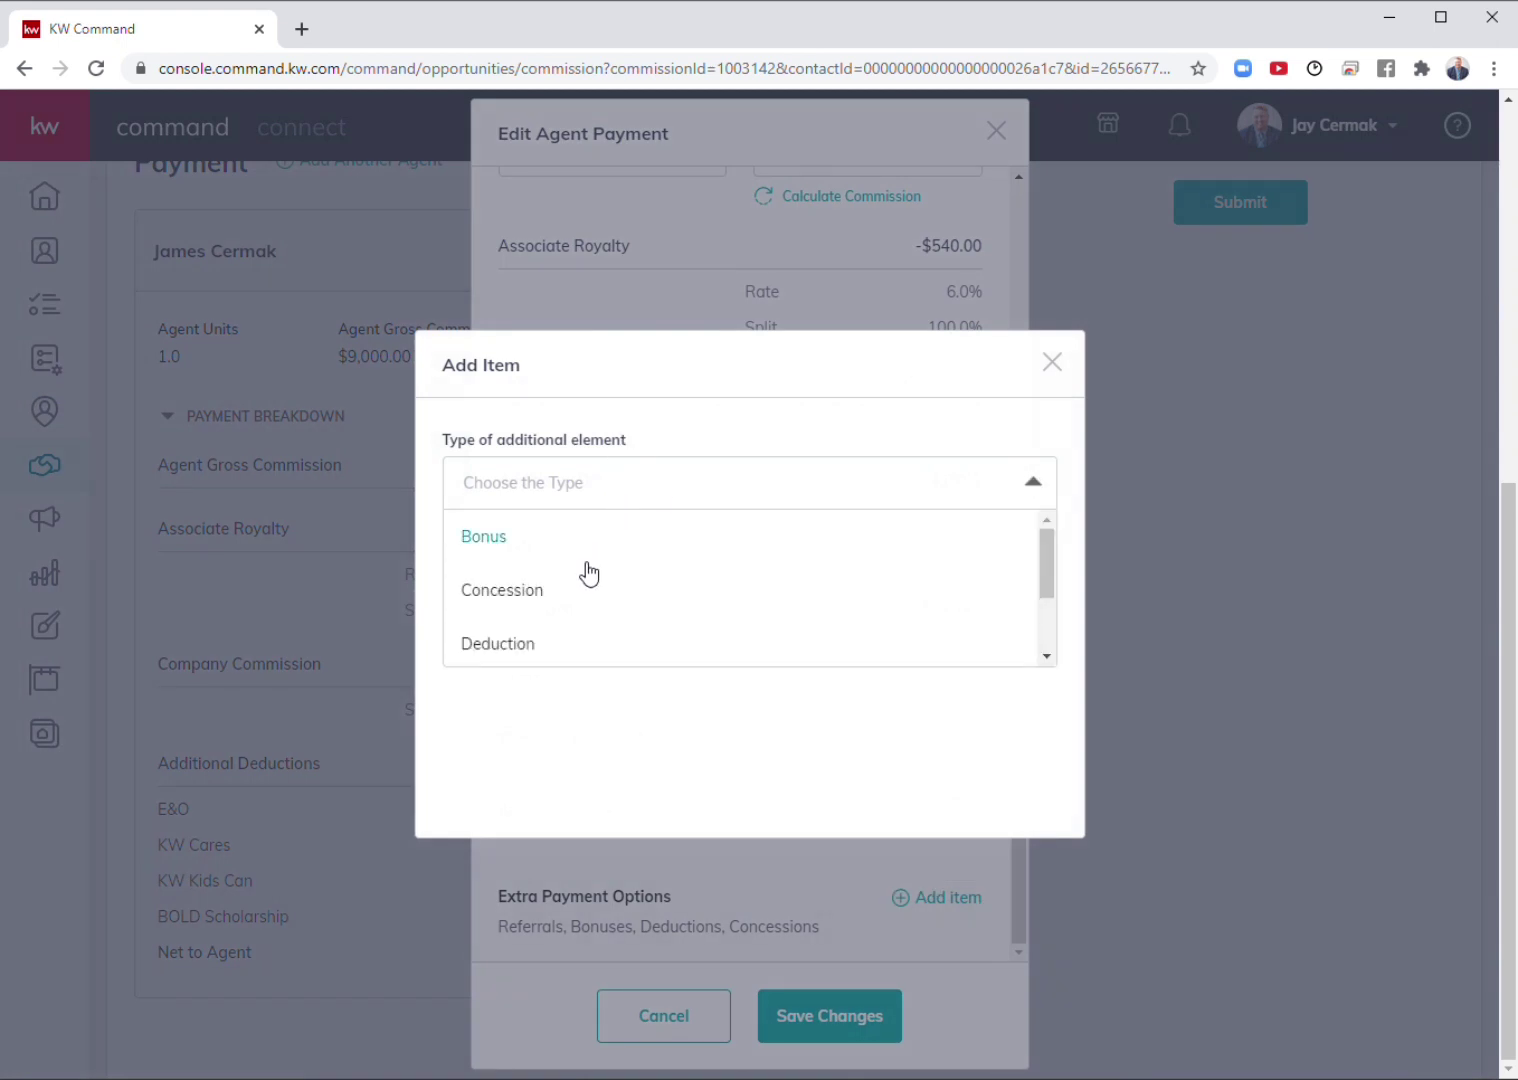
scroll(588, 573, "down", 2)
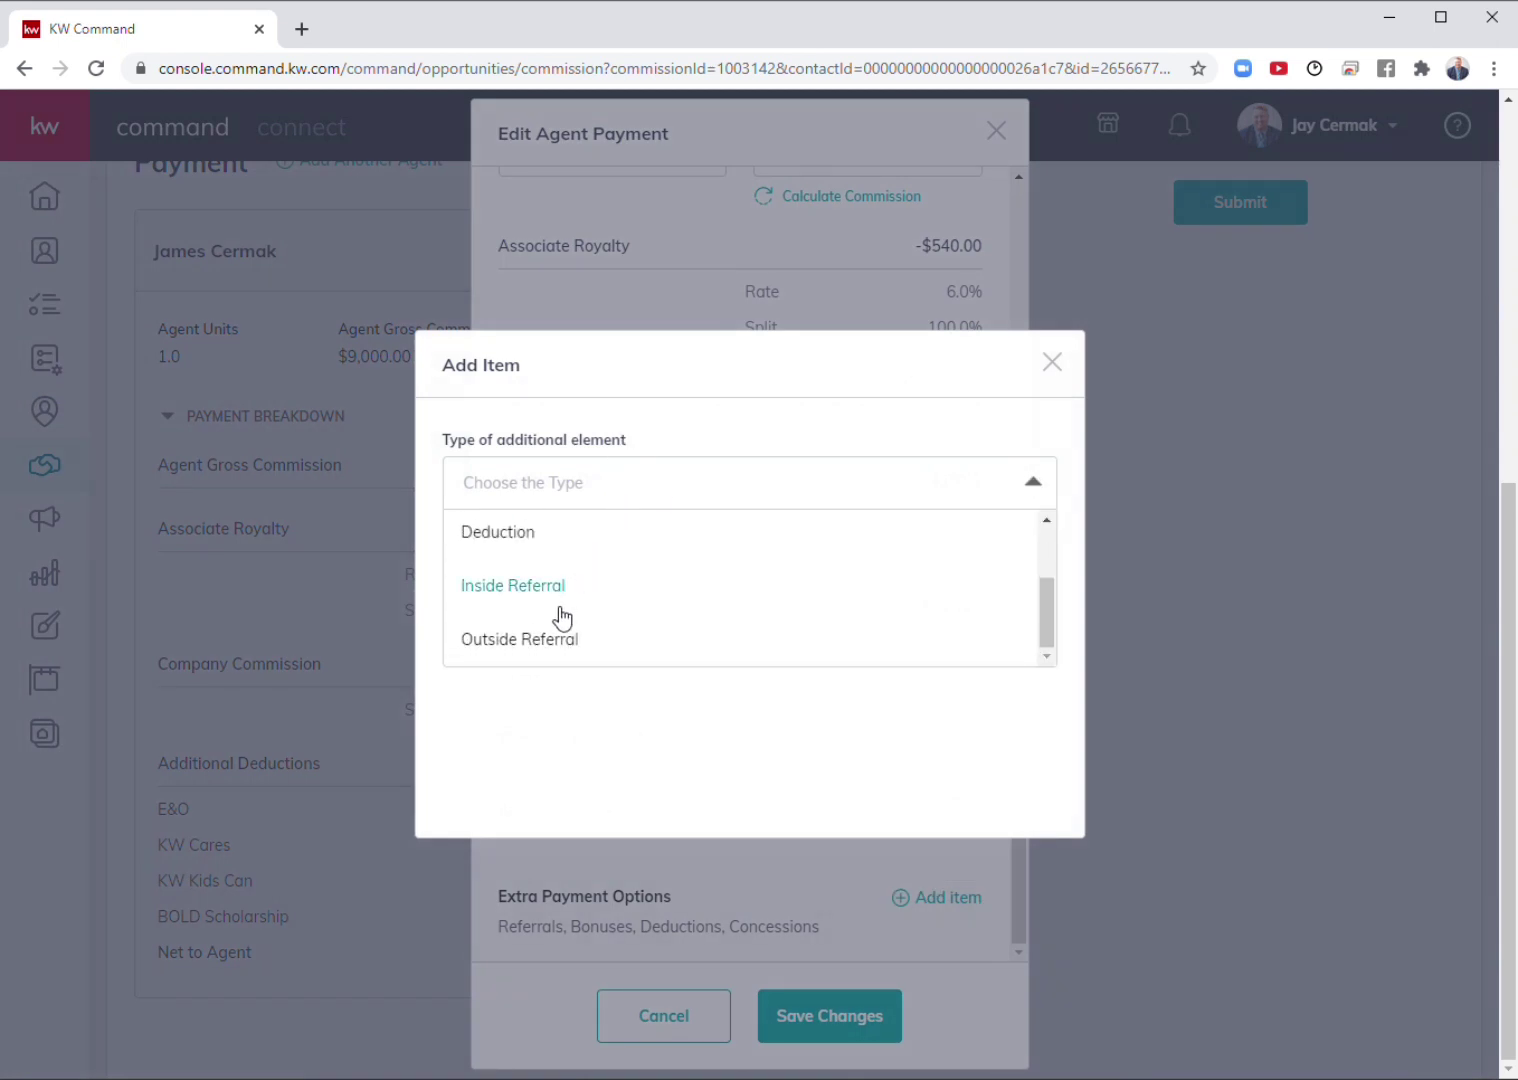
scroll(543, 557, "up", 2)
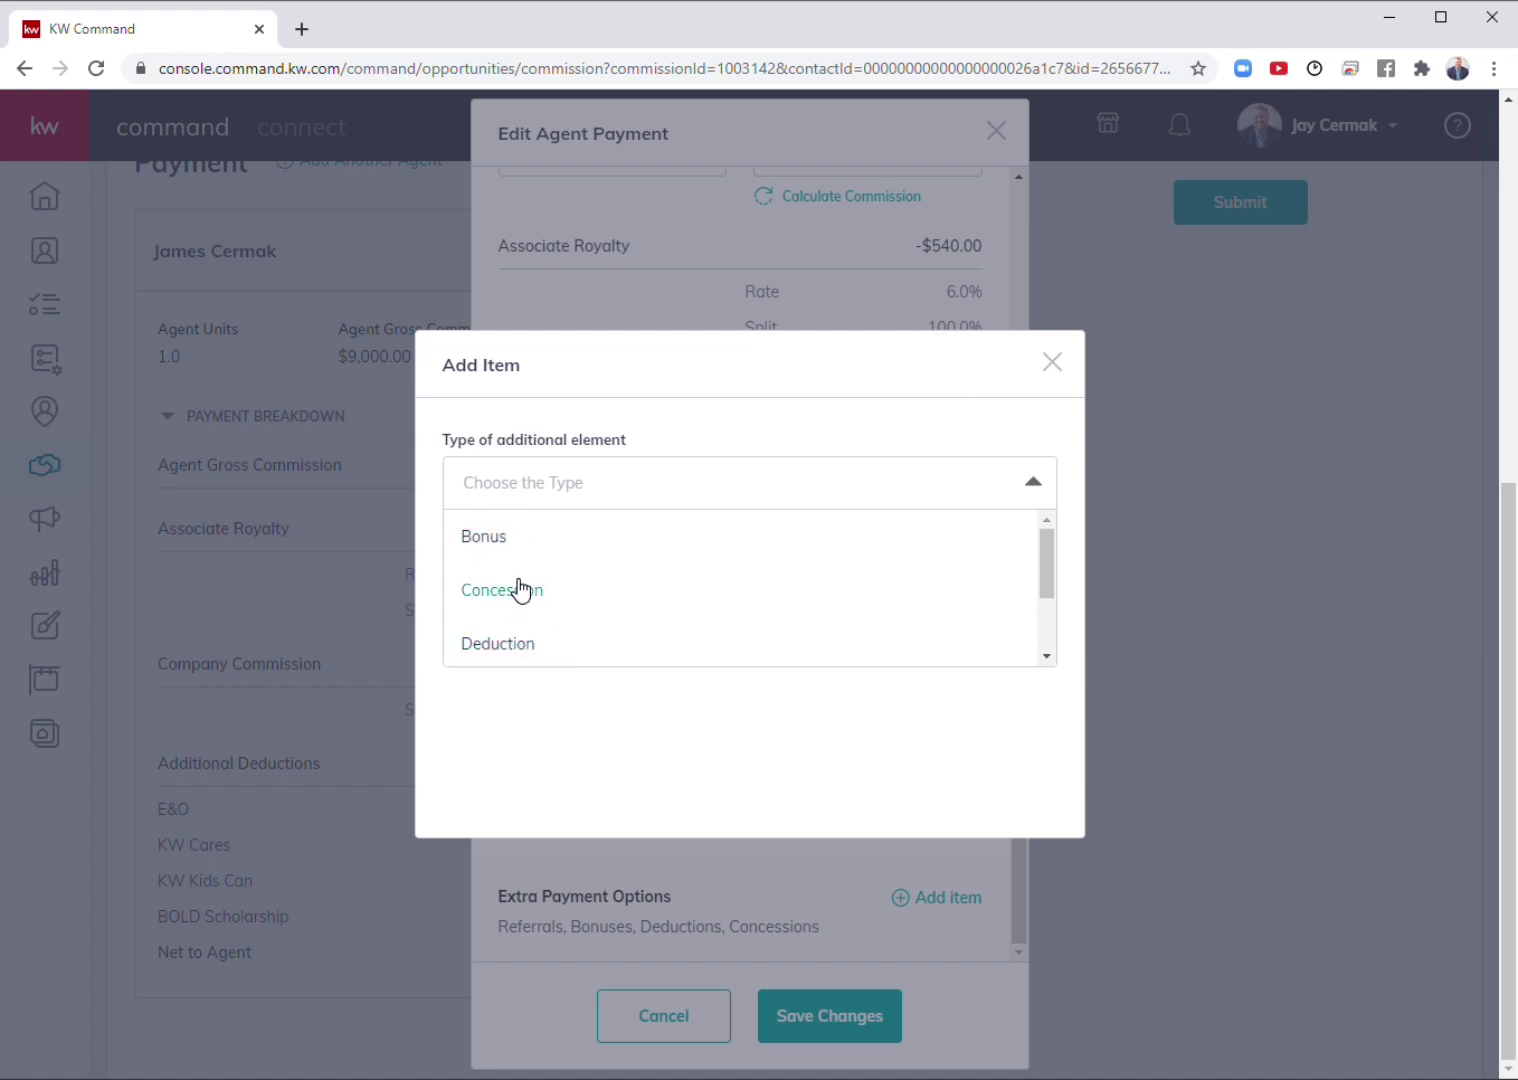
left_click(491, 537)
left_click(660, 598)
type("350")
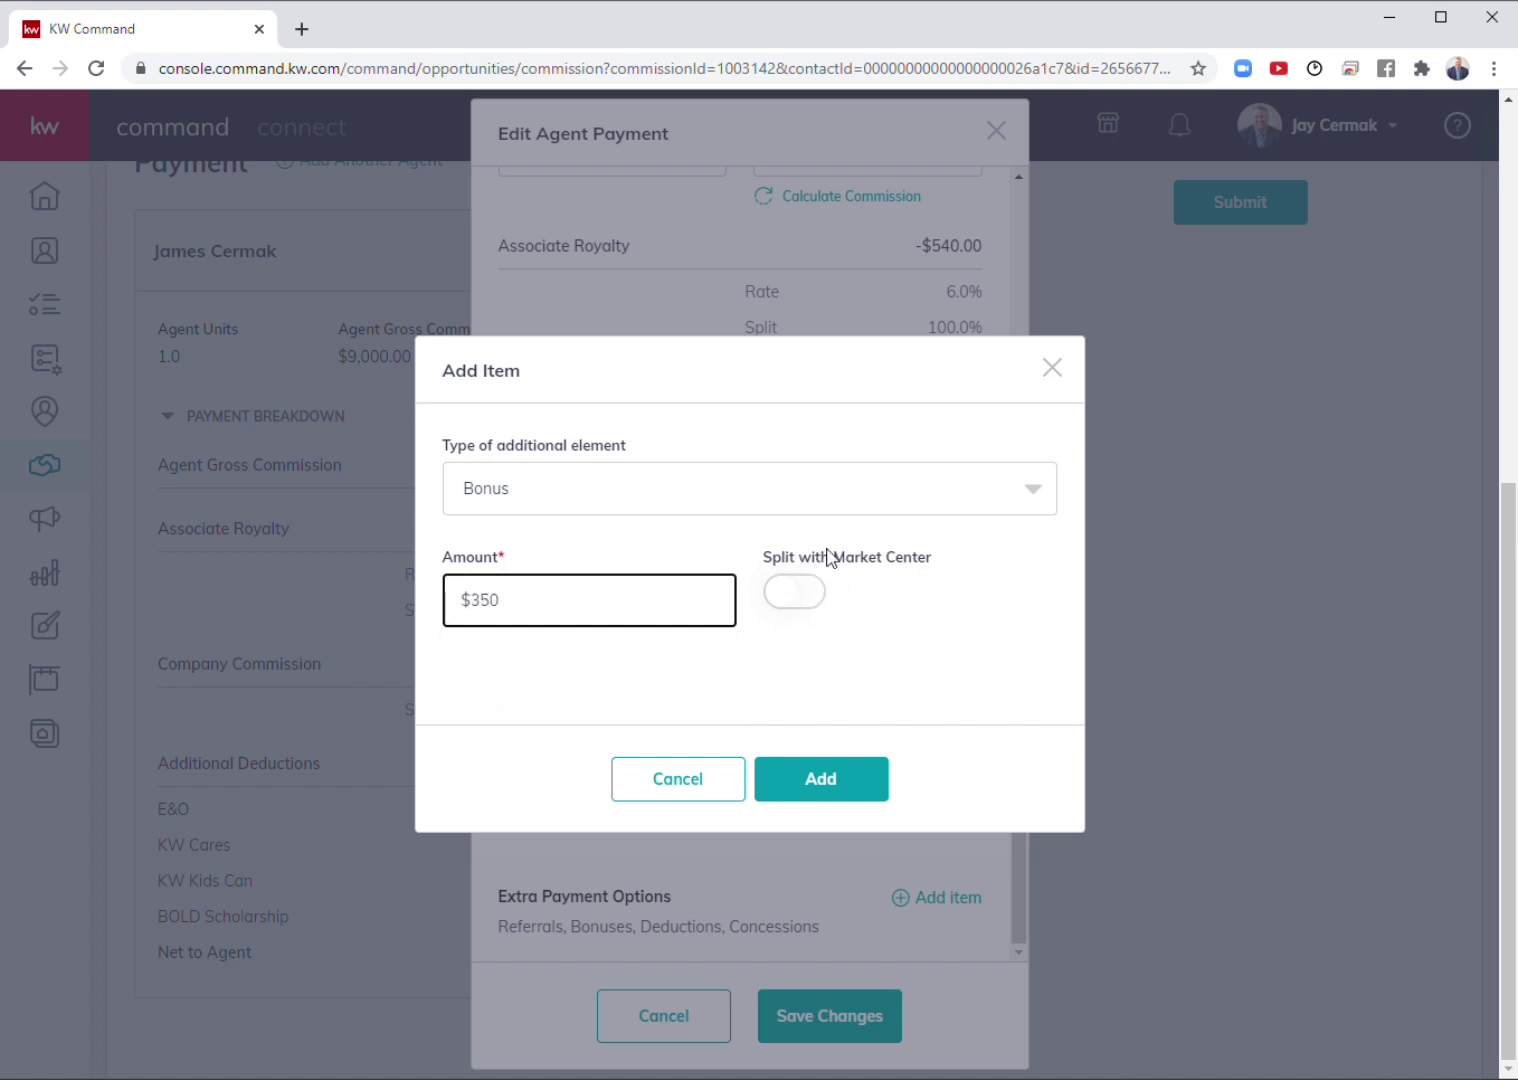
left_click(830, 776)
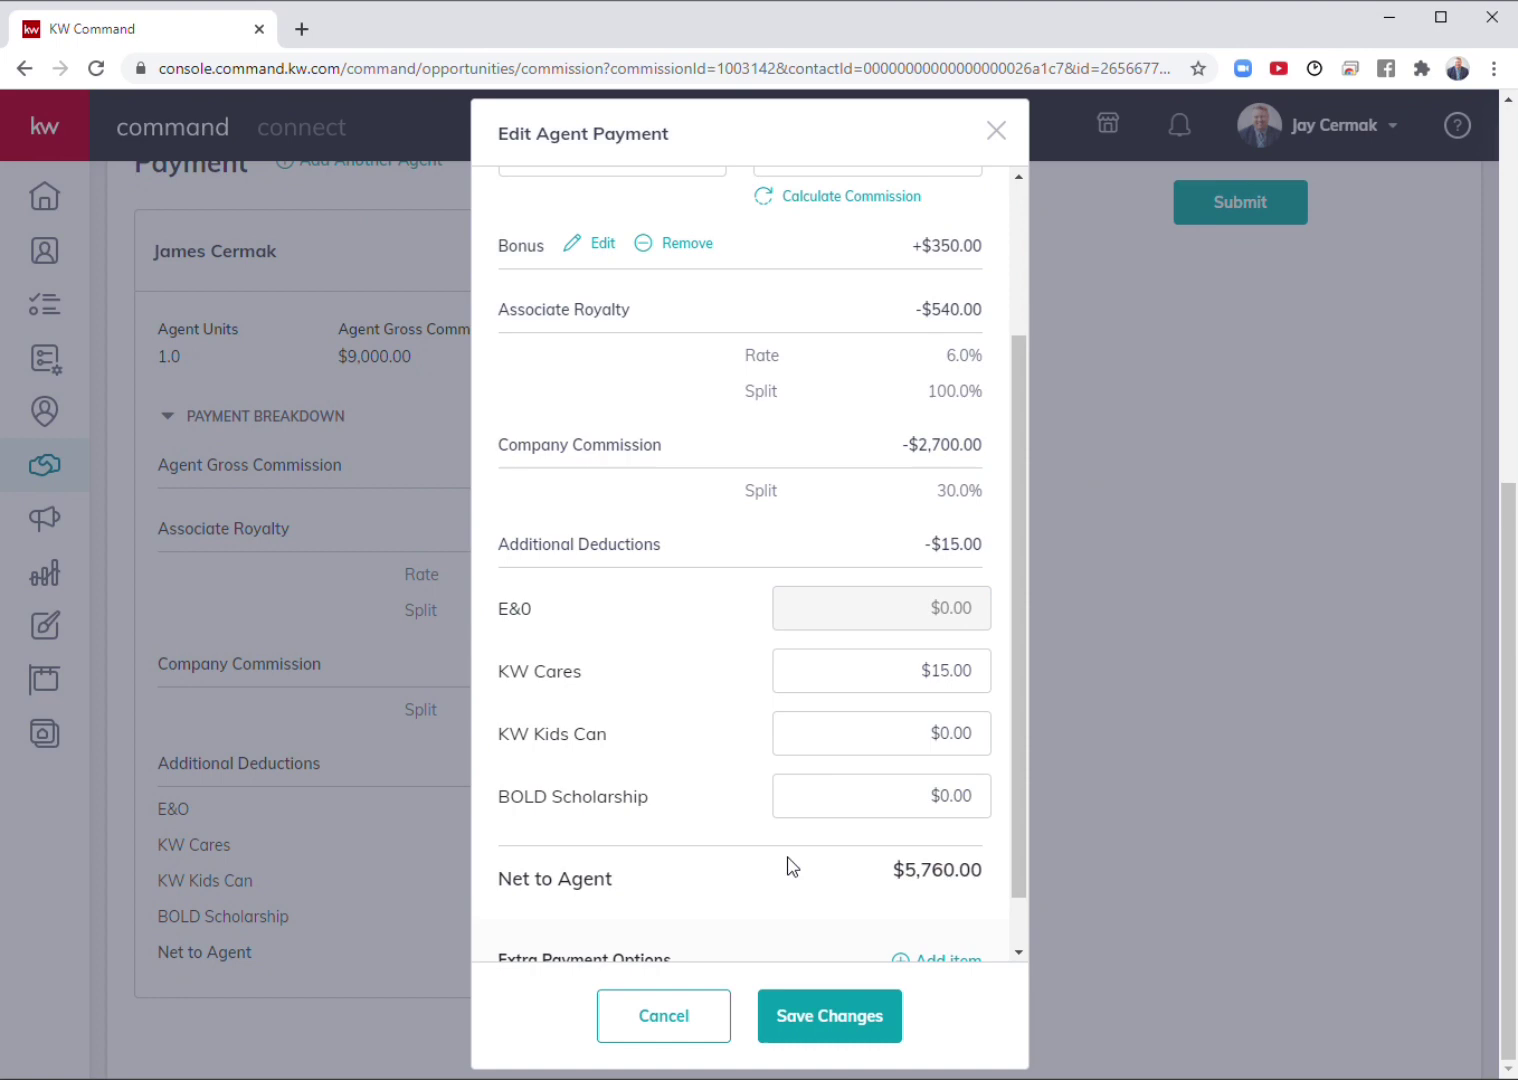
scroll(786, 868, "down", 1)
left_click(808, 1003)
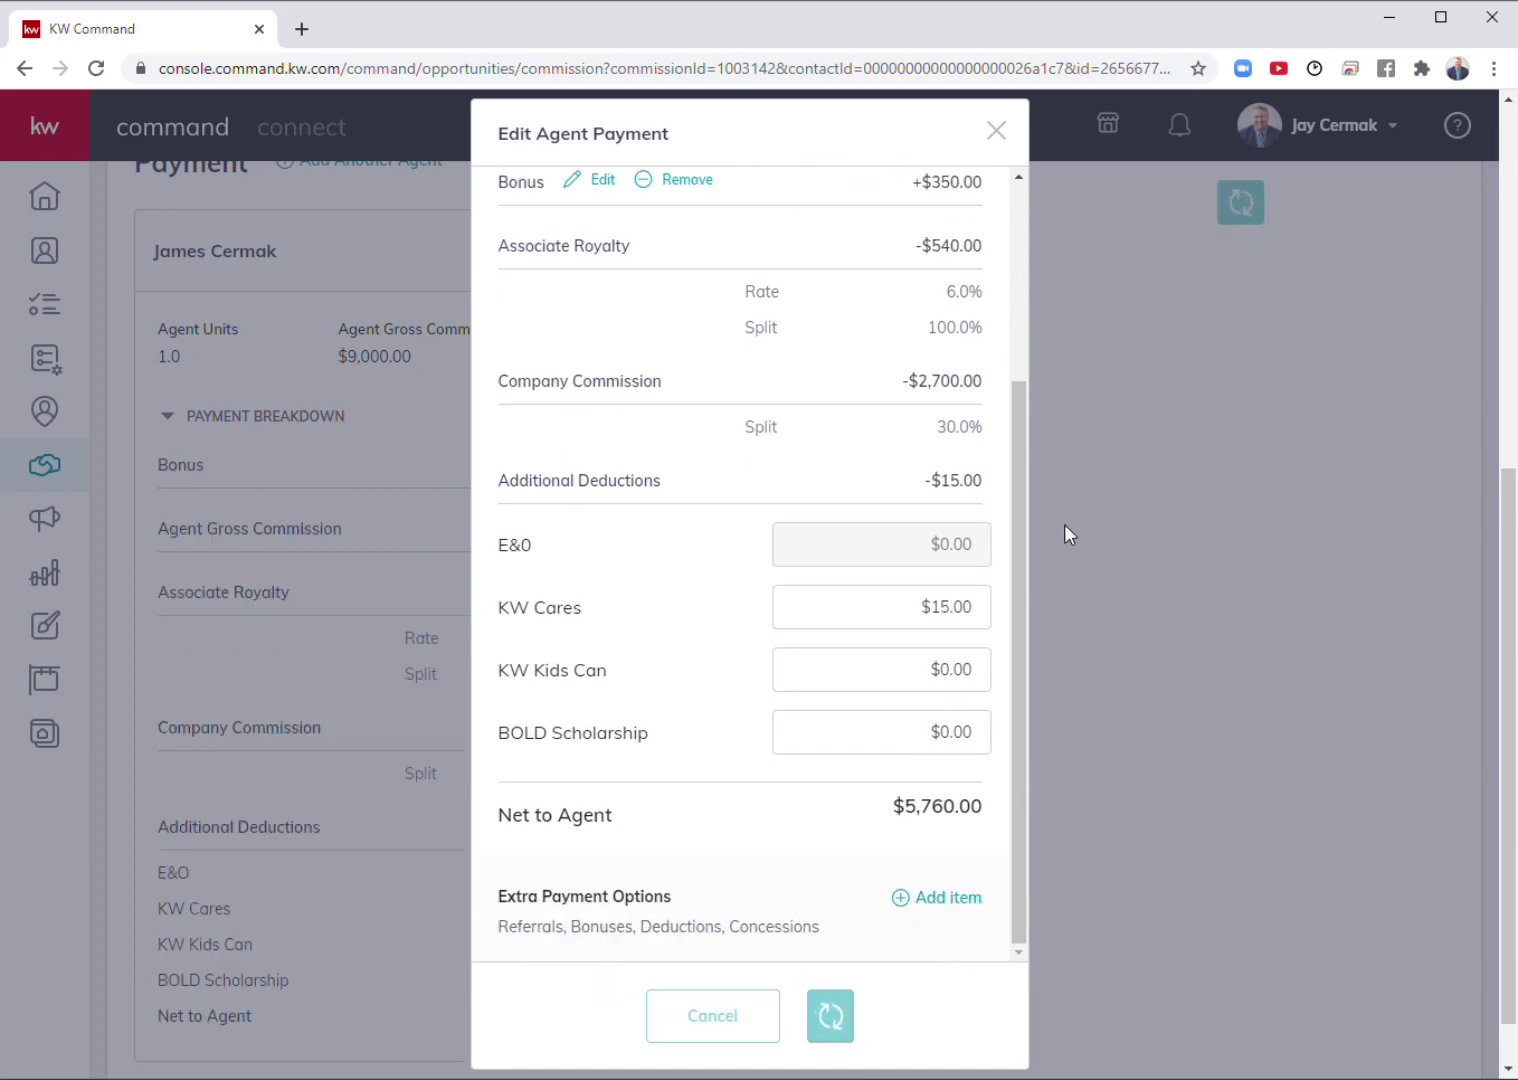
scroll(1068, 535, "up", 5)
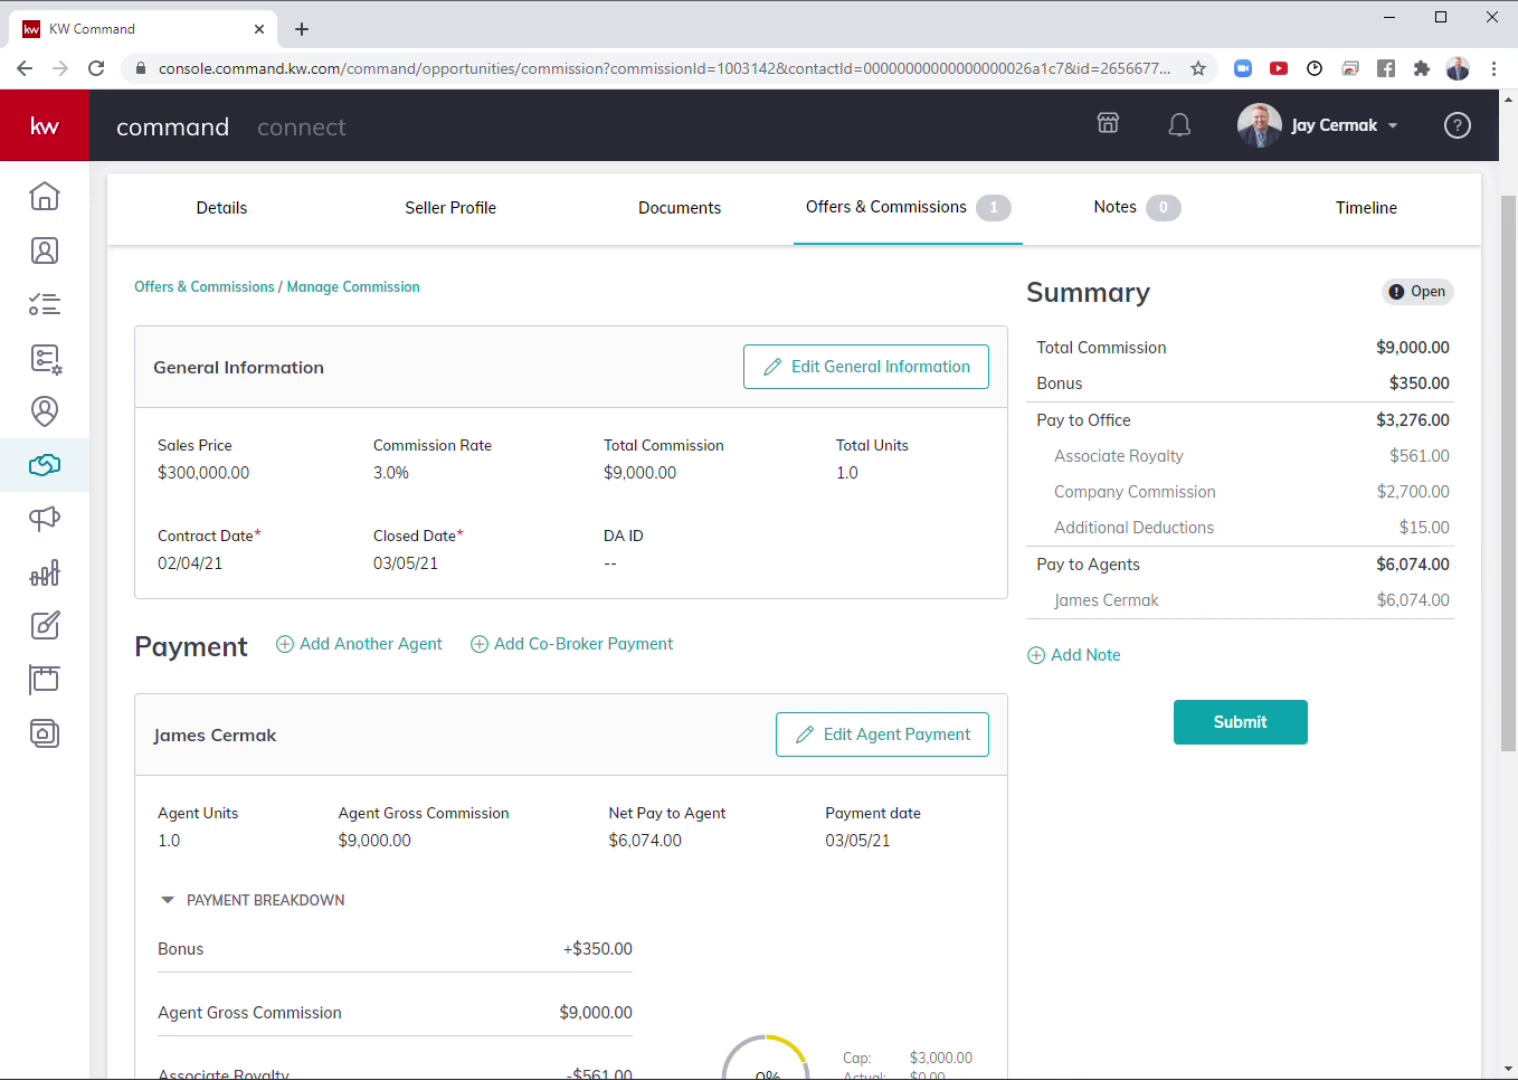
Step: Add the note "This is a test please delete" to the commission summary
left_click(1092, 658)
type("This is a test plea")
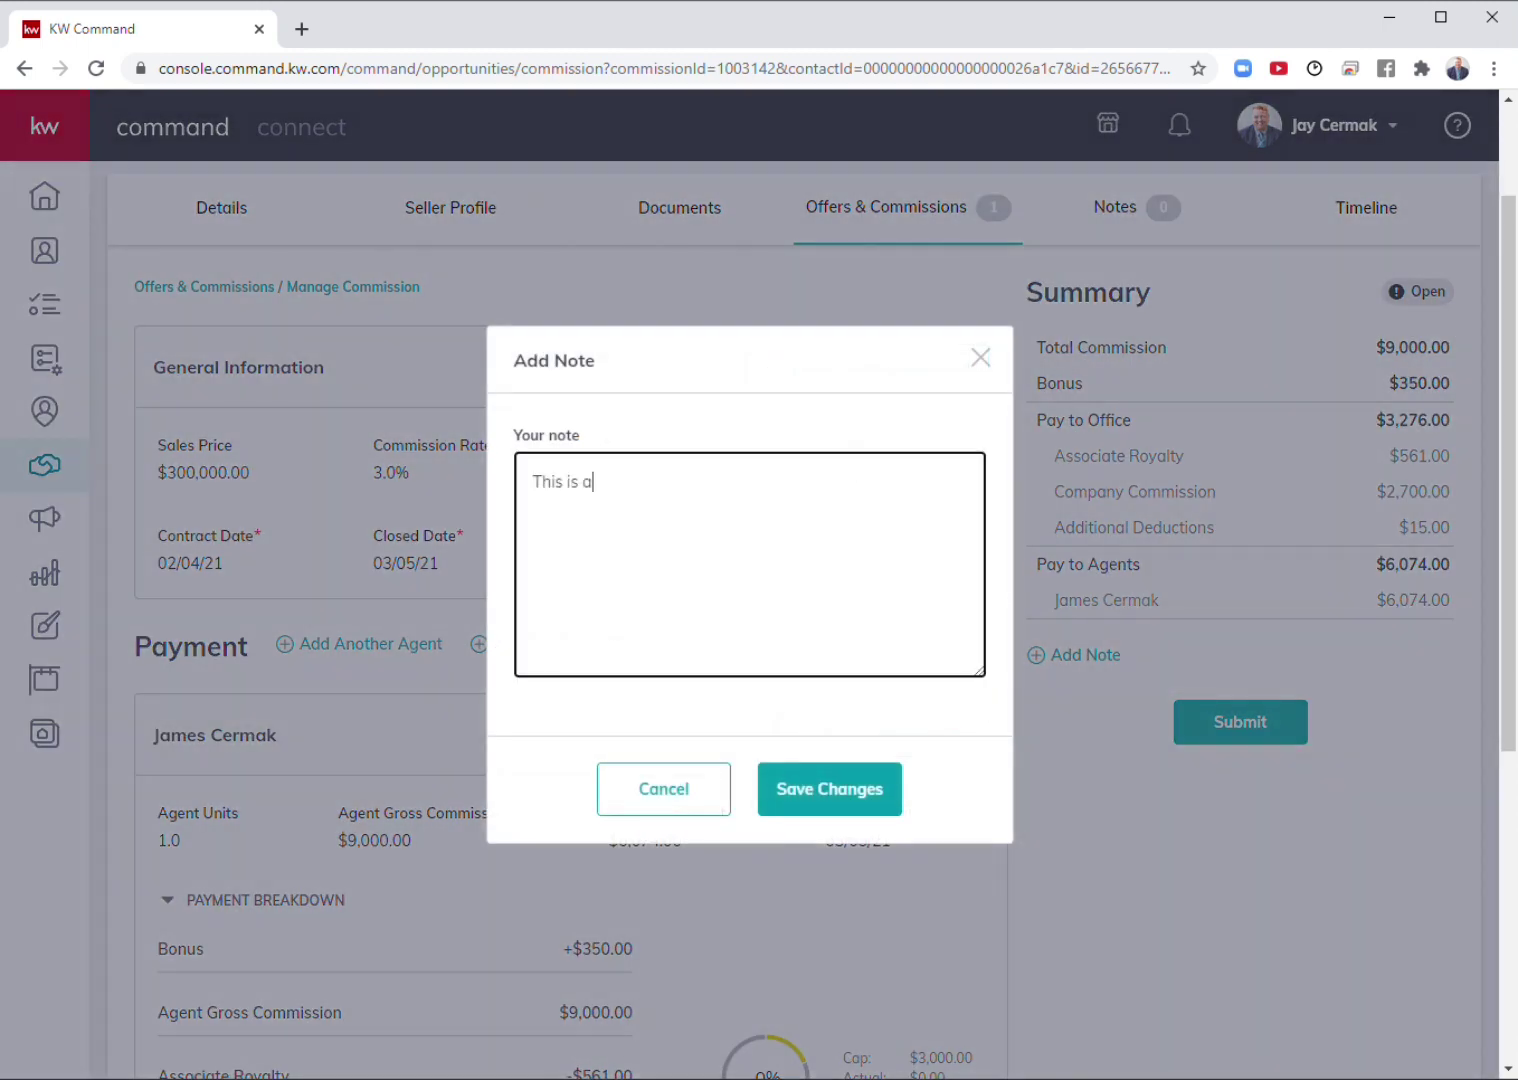
type("se delete")
left_click(786, 789)
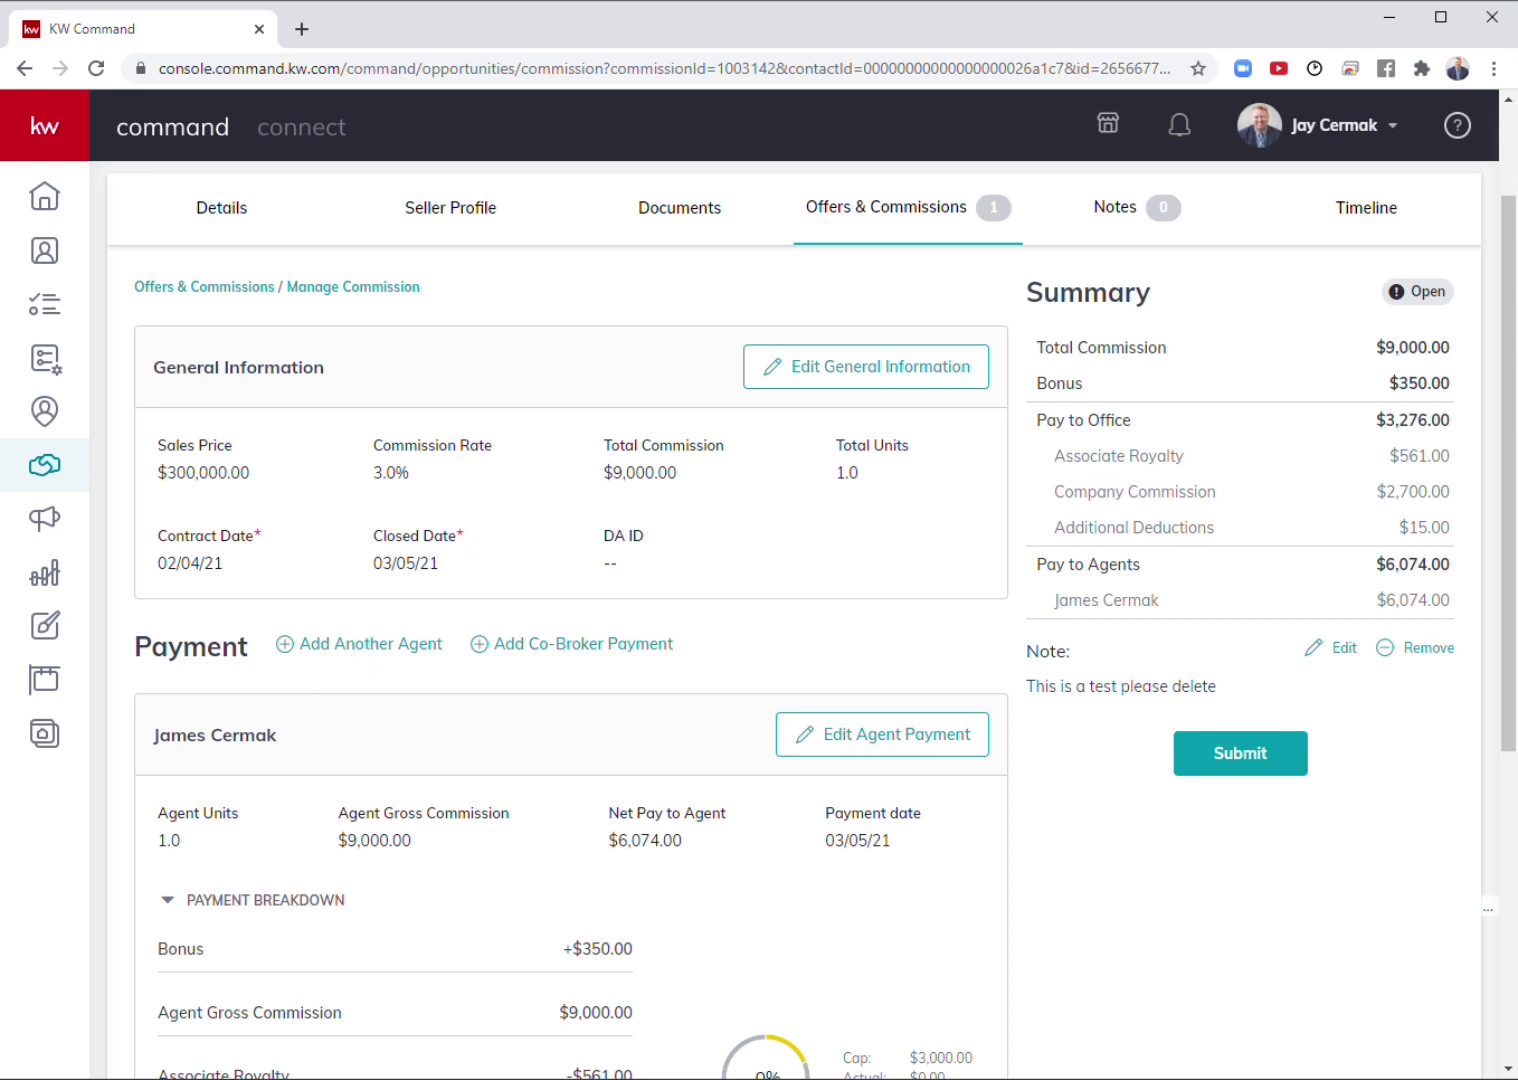
left_click_drag(166, 840, 153, 842)
left_click_drag(185, 843, 142, 848)
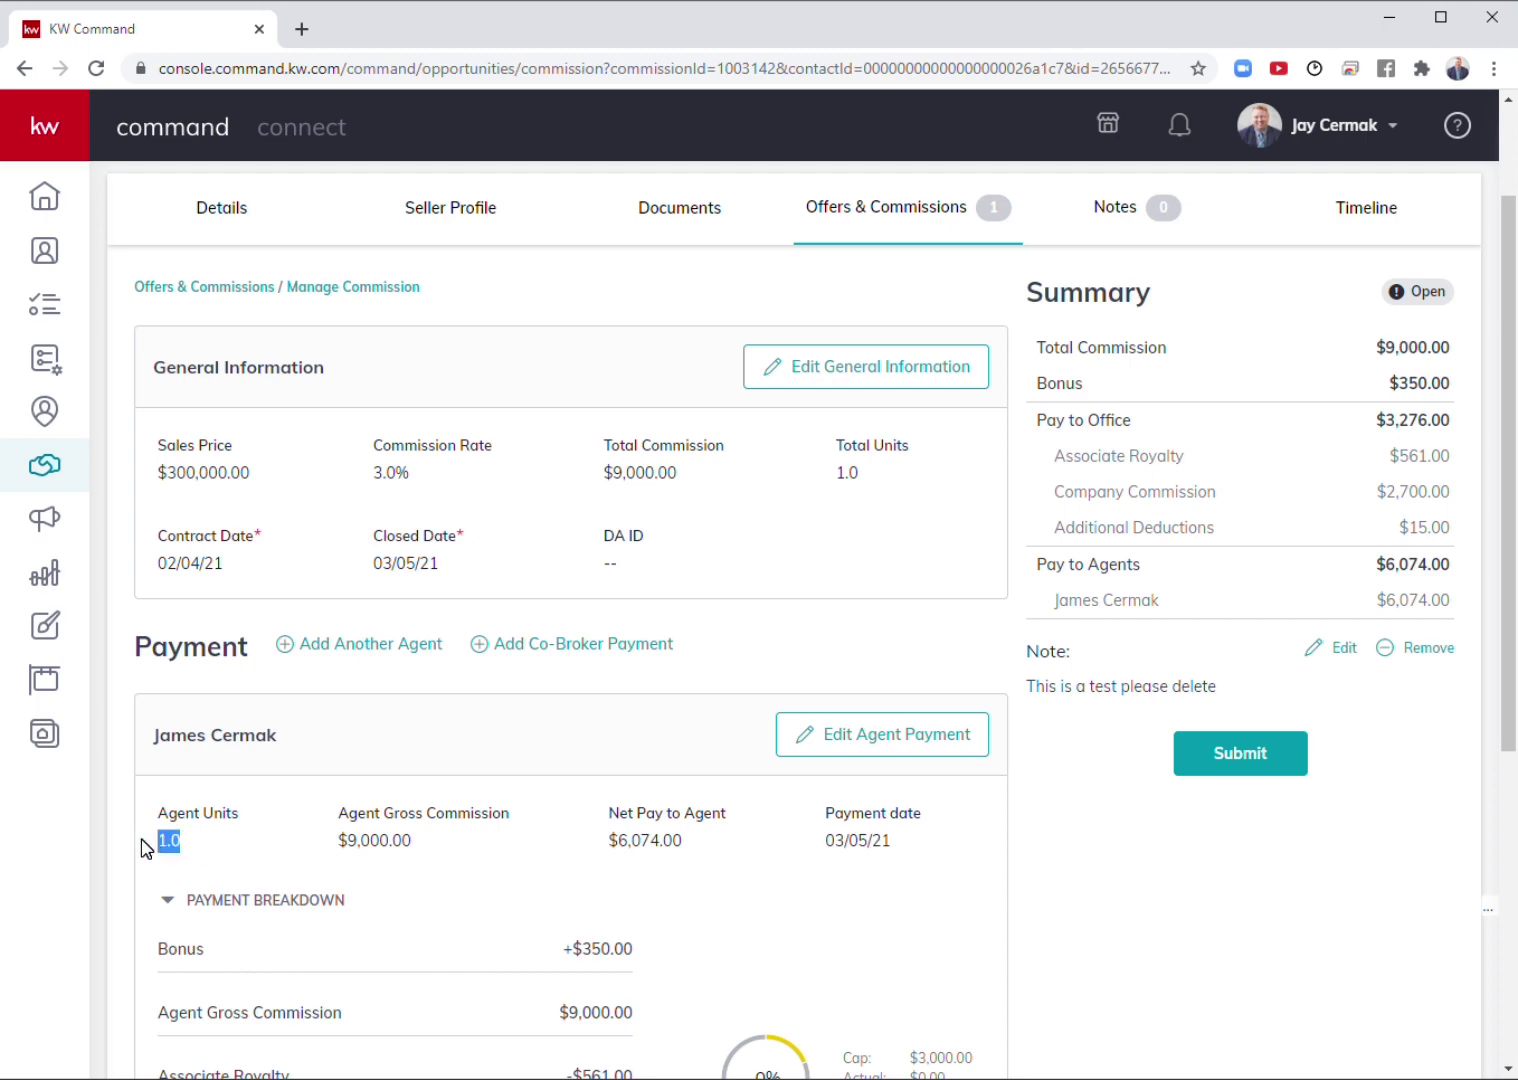
left_click(351, 648)
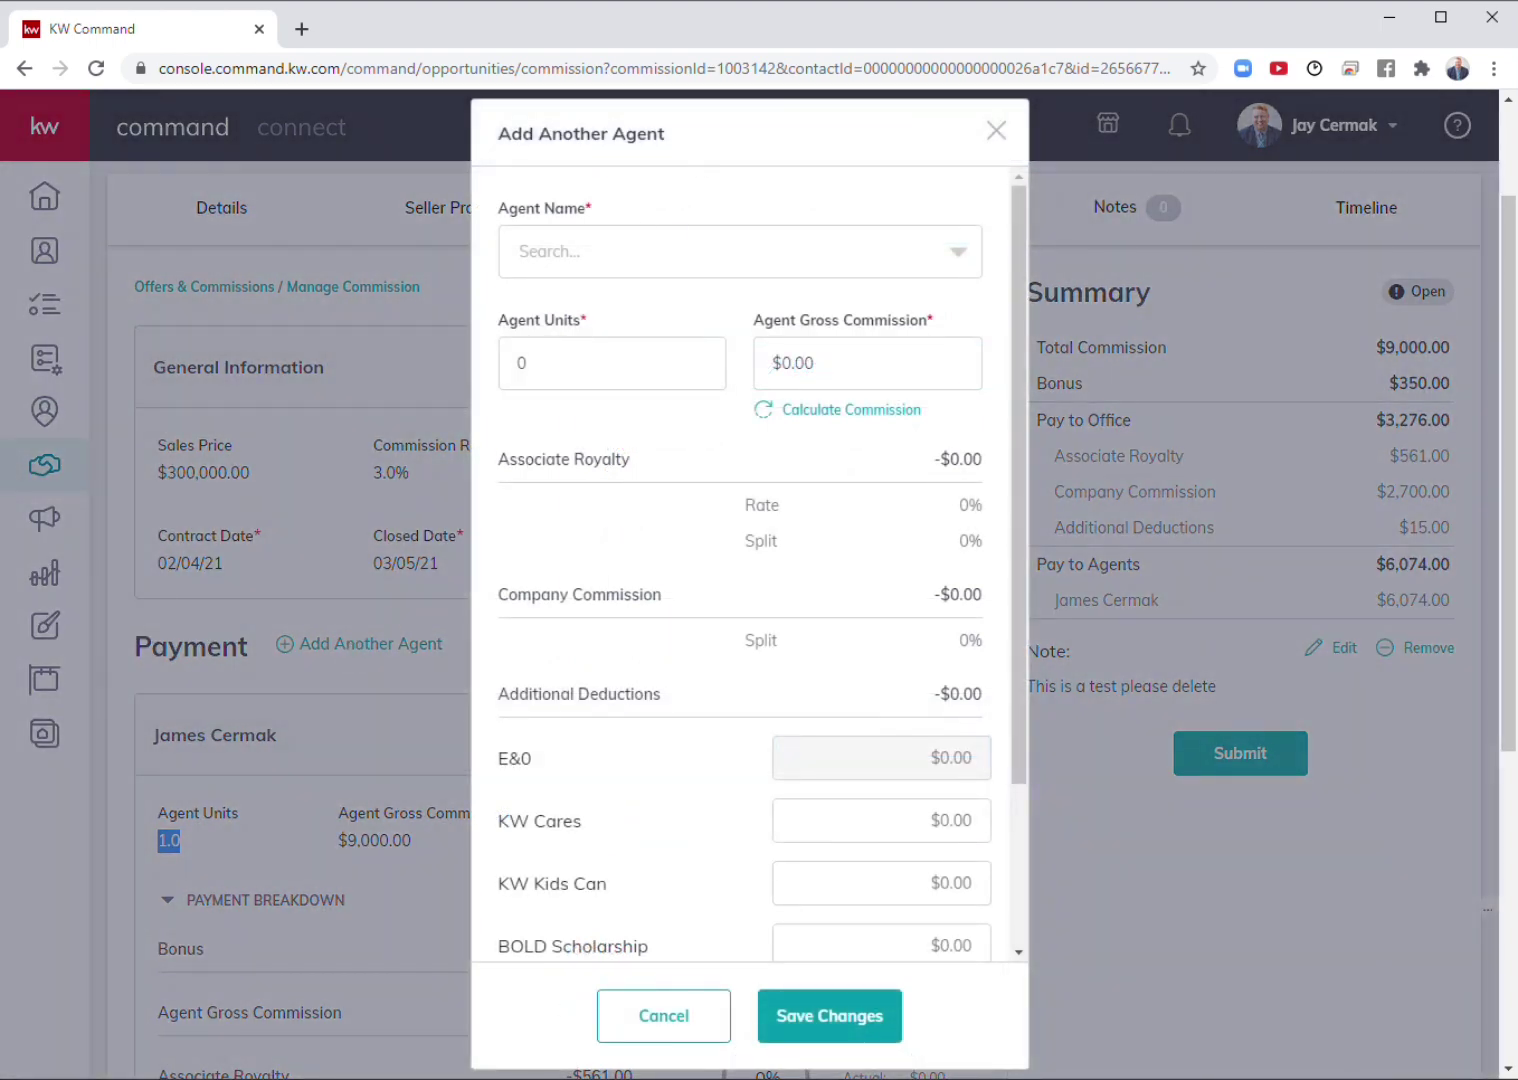
left_click(612, 363)
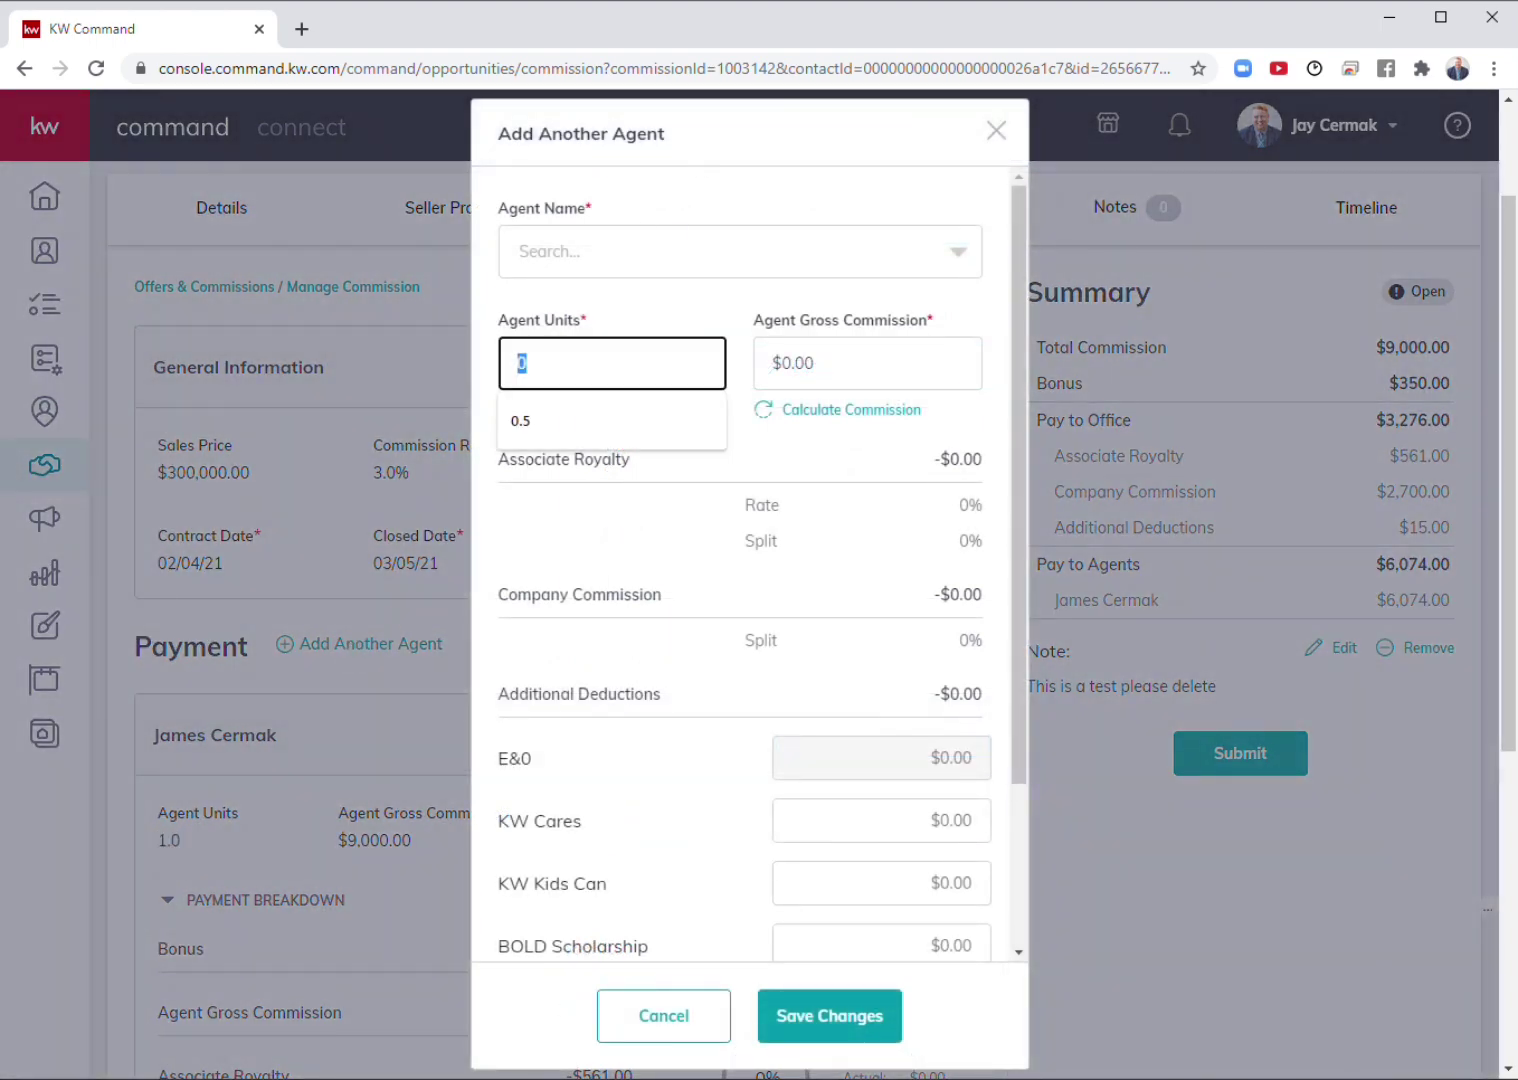
left_click(540, 420)
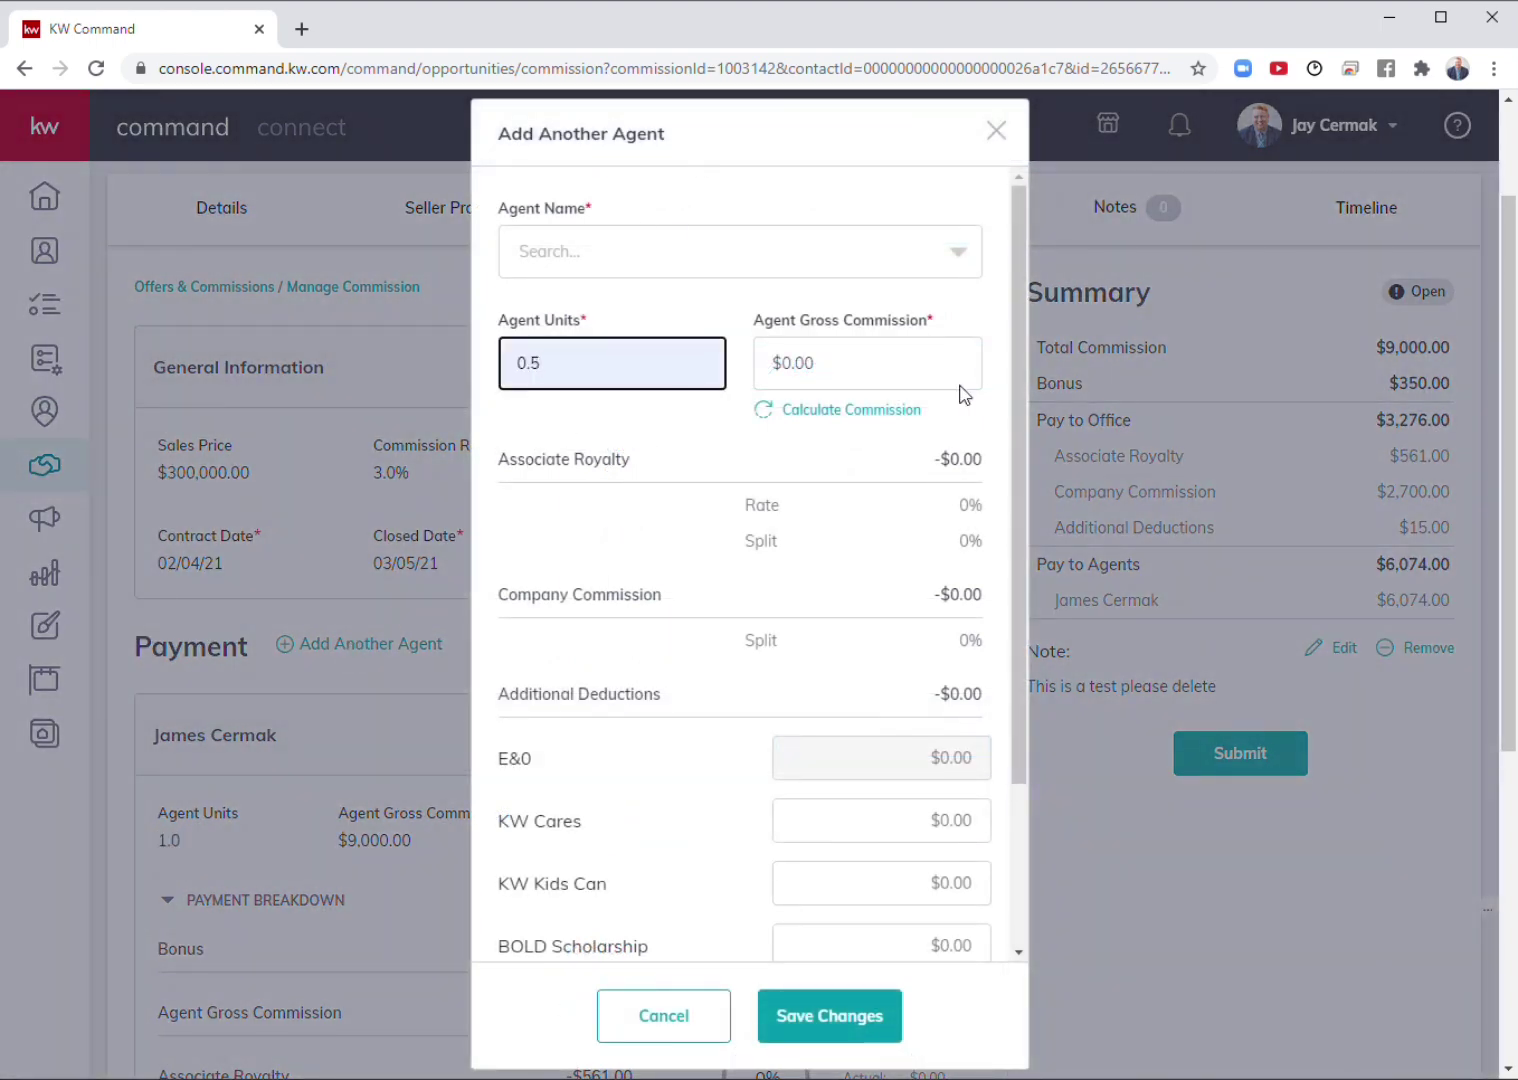
left_click(996, 133)
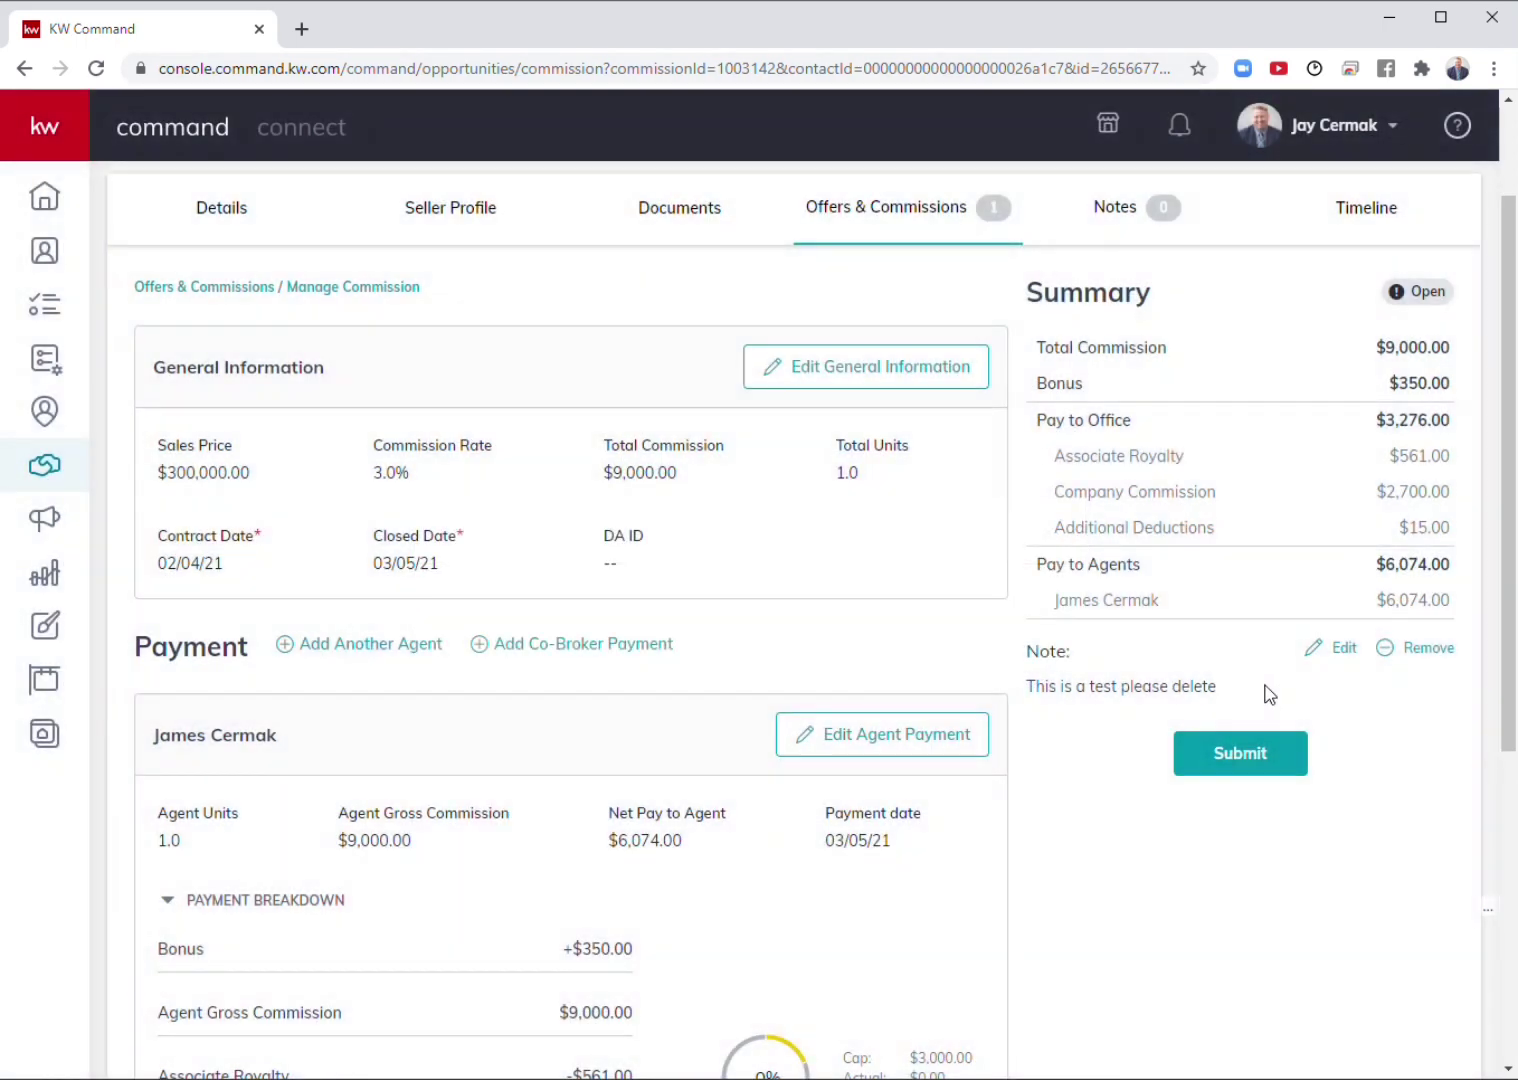
Step: Submit the commission and check the offer card's actions on the Offers & Commissions timeline
left_click(1283, 755)
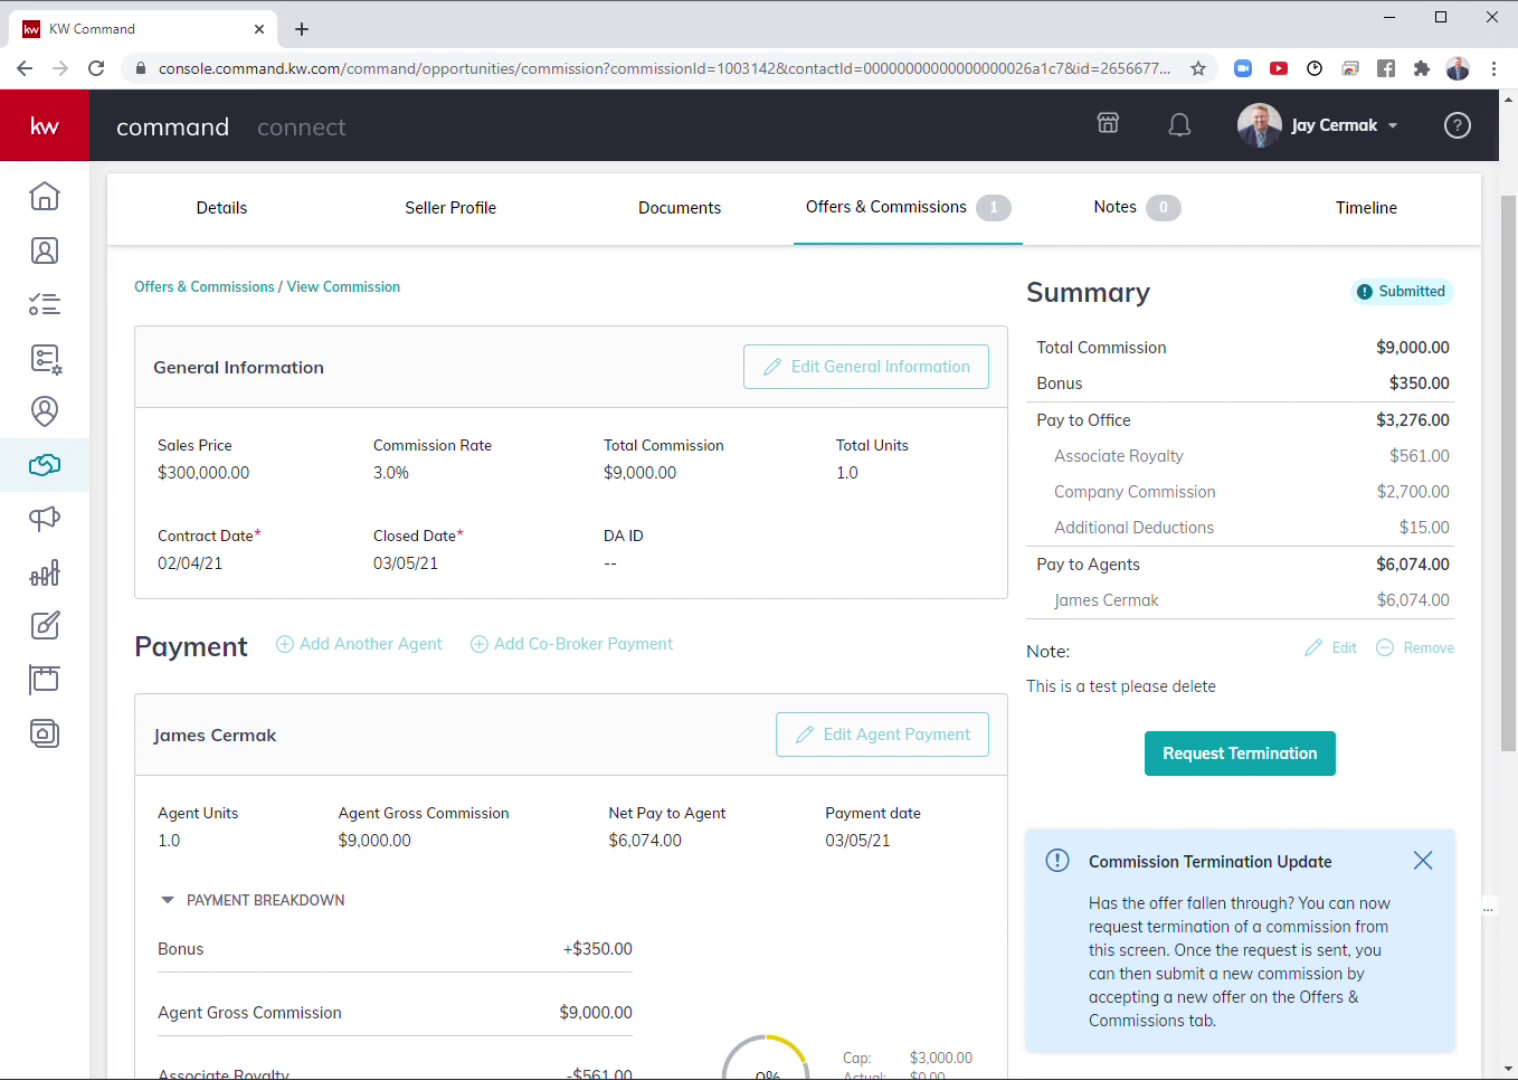
scroll(1301, 925, "down", 3)
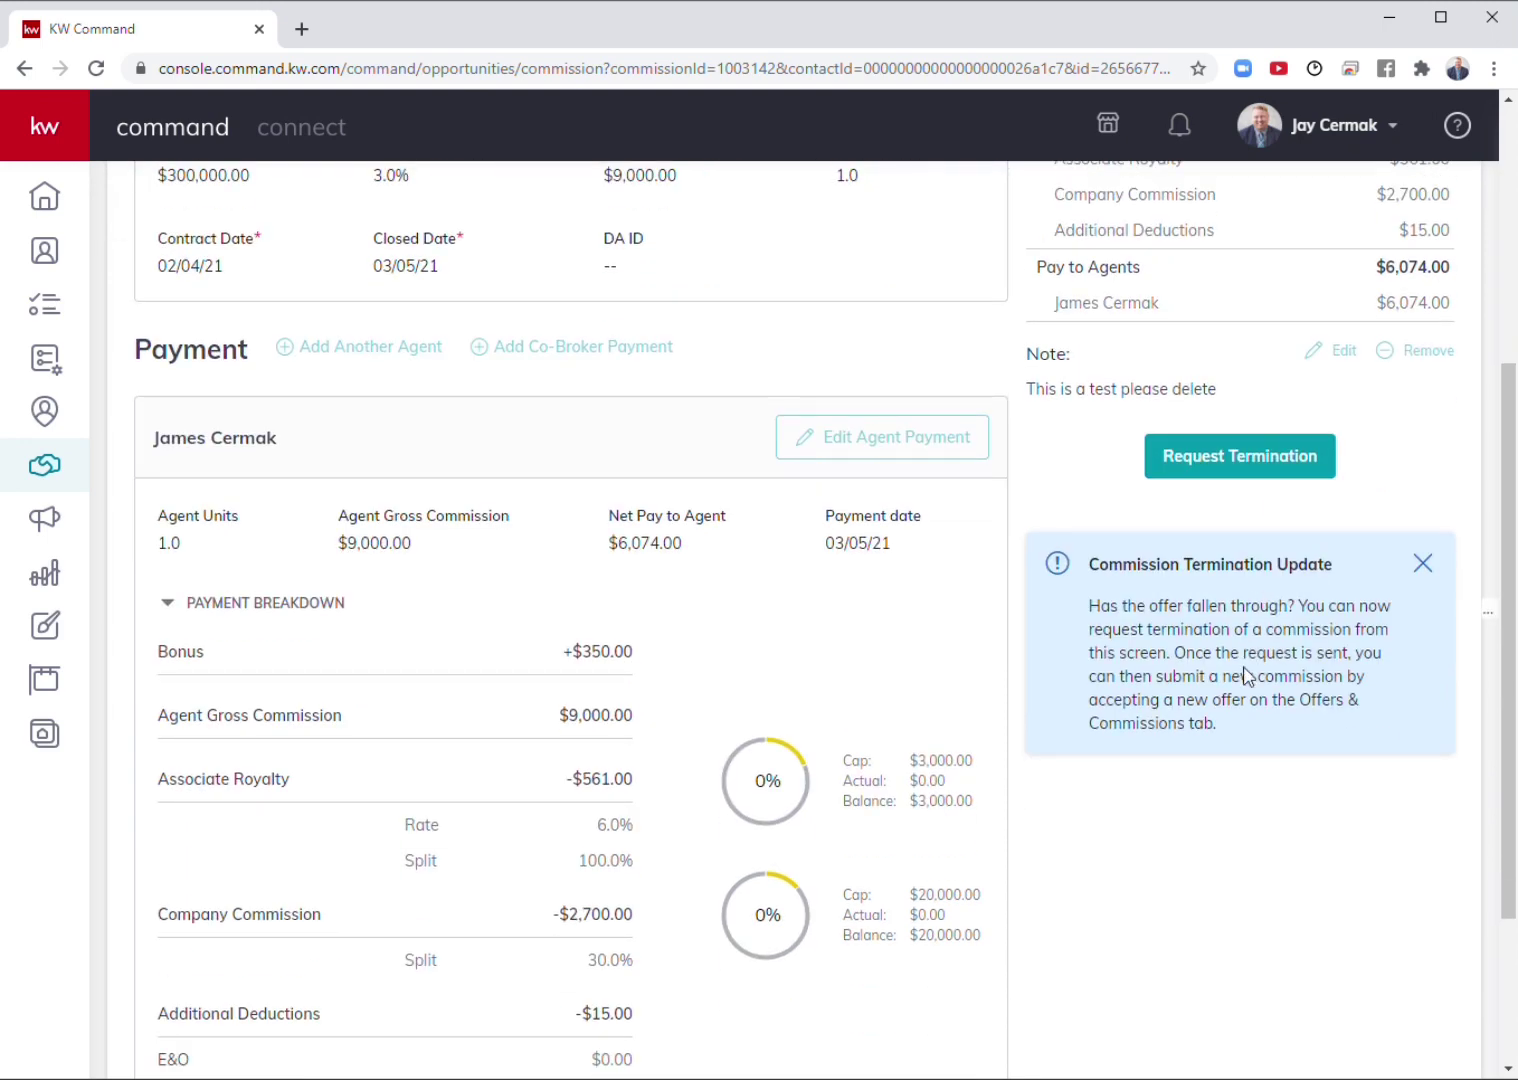
scroll(1237, 721, "up", 5)
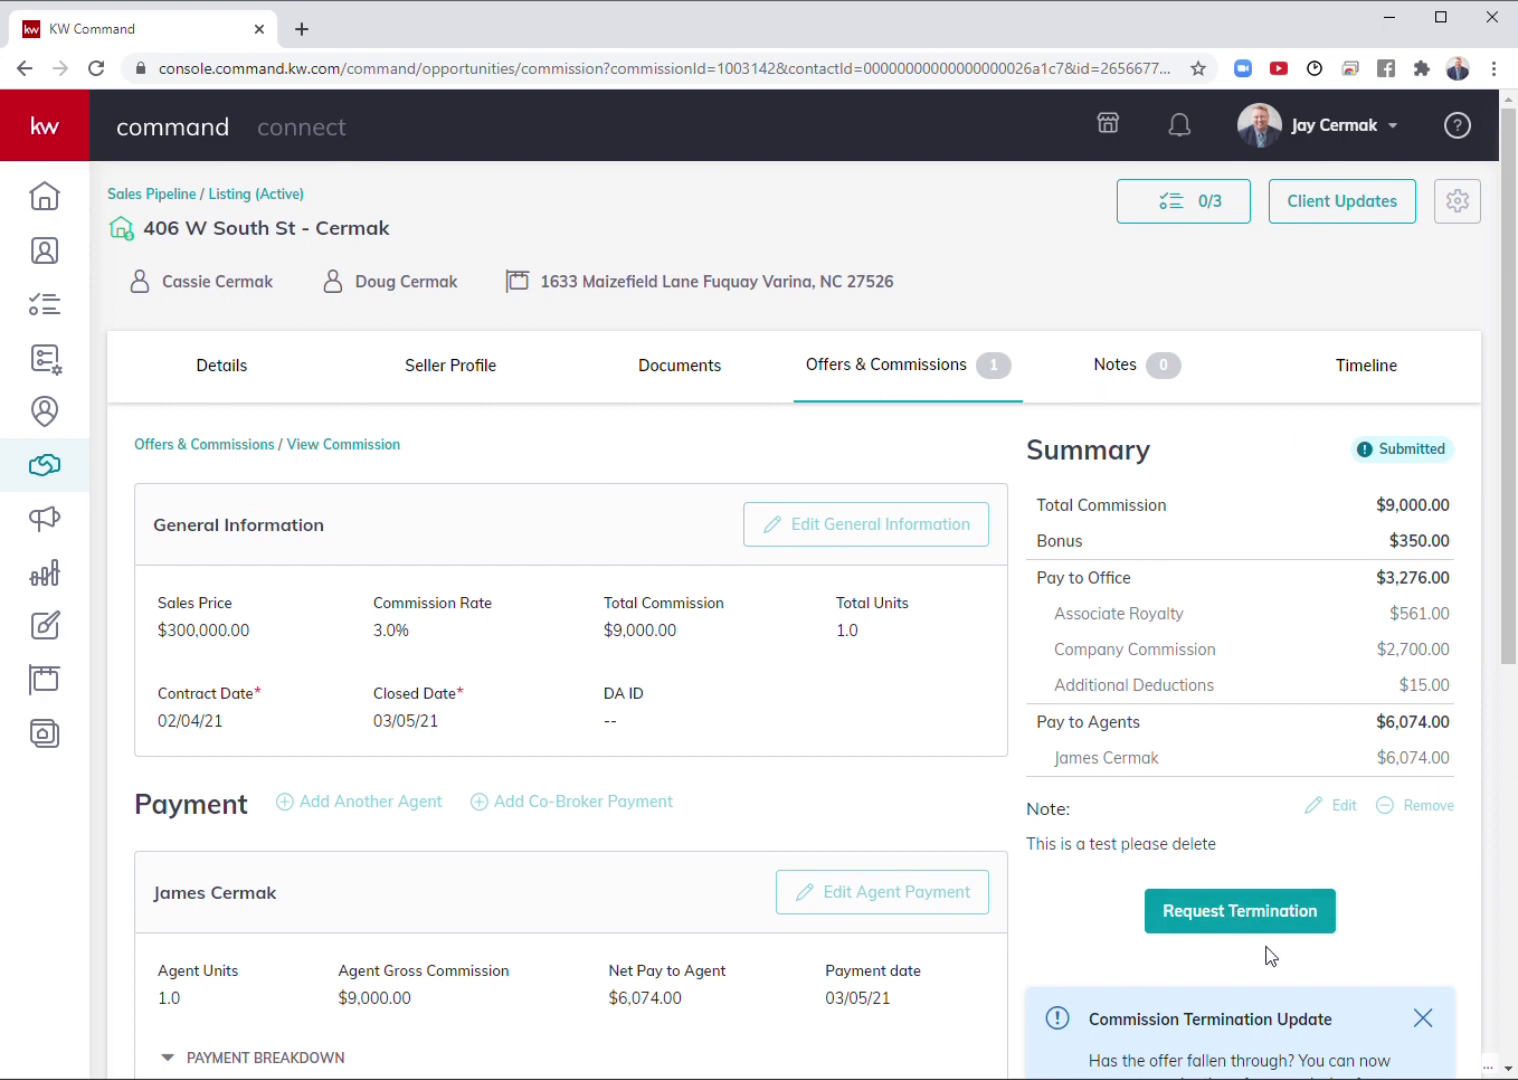
left_click(898, 366)
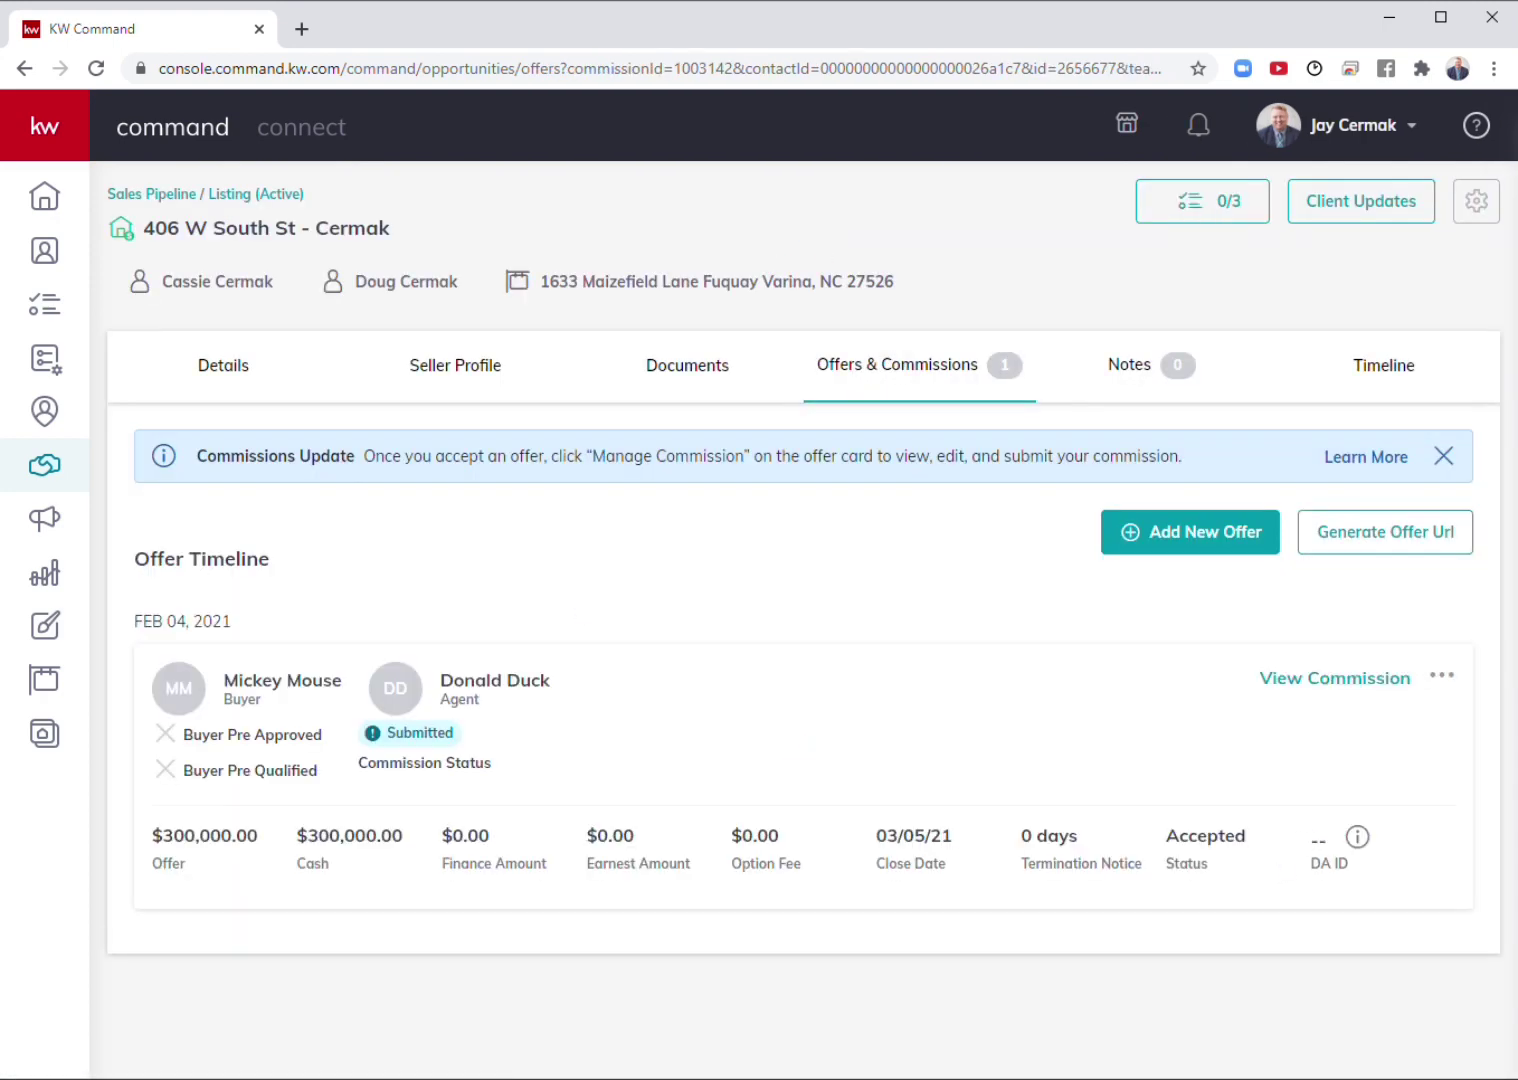
left_click(1443, 678)
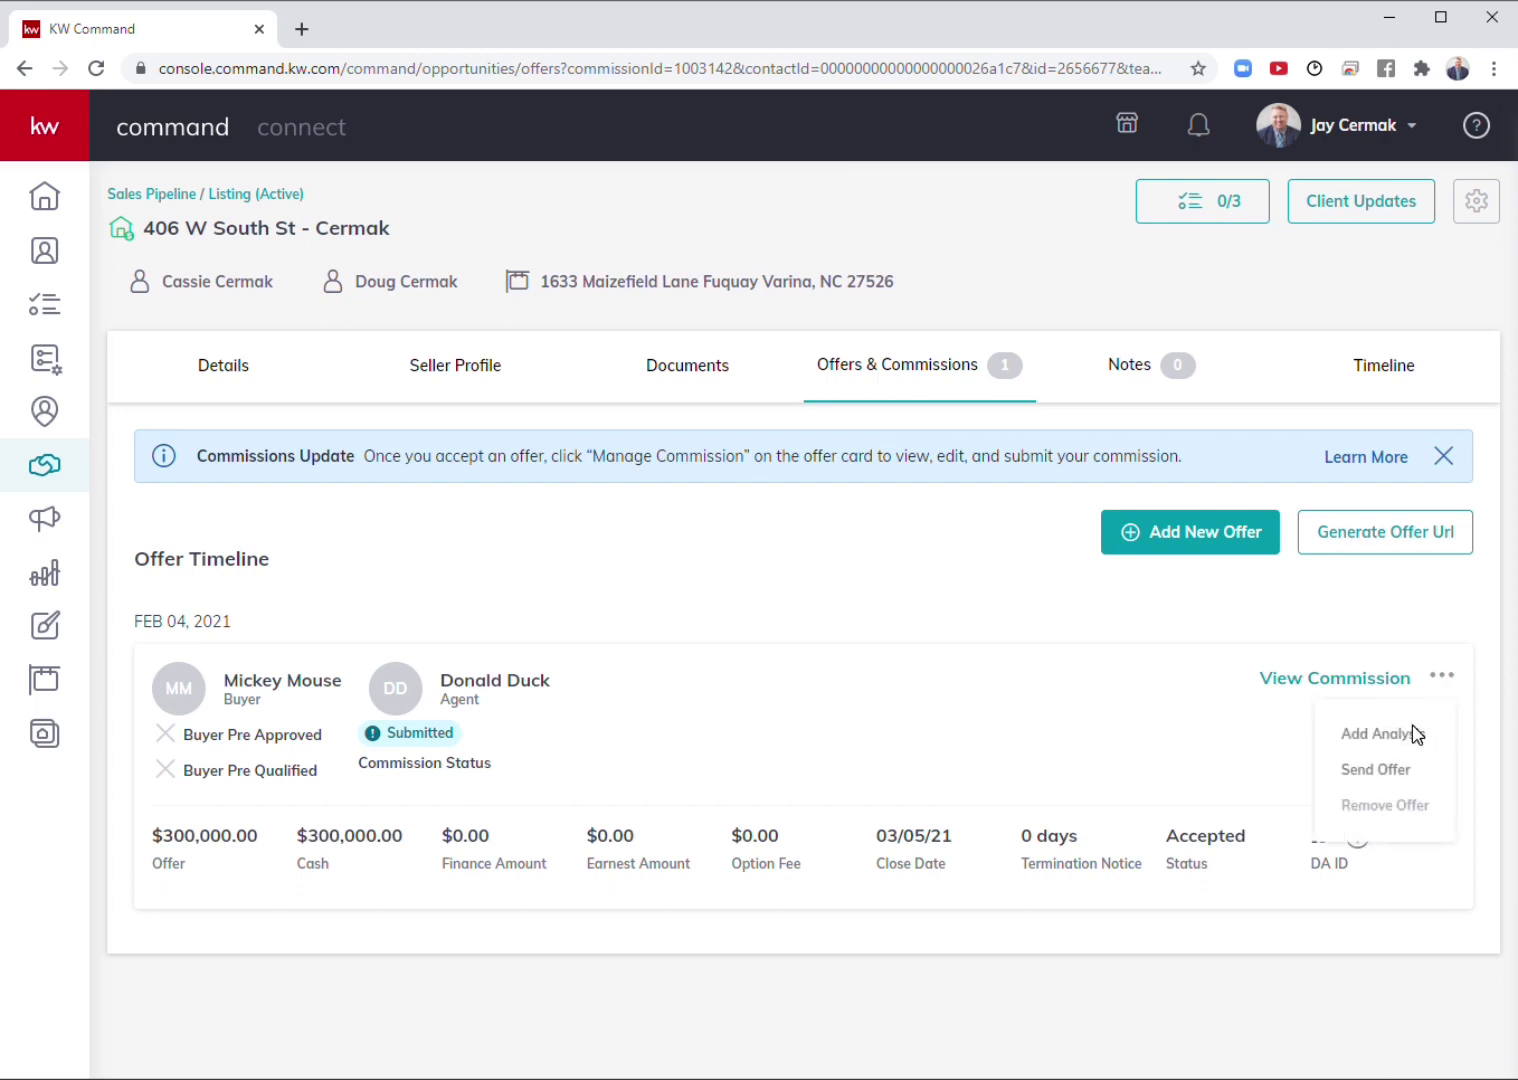